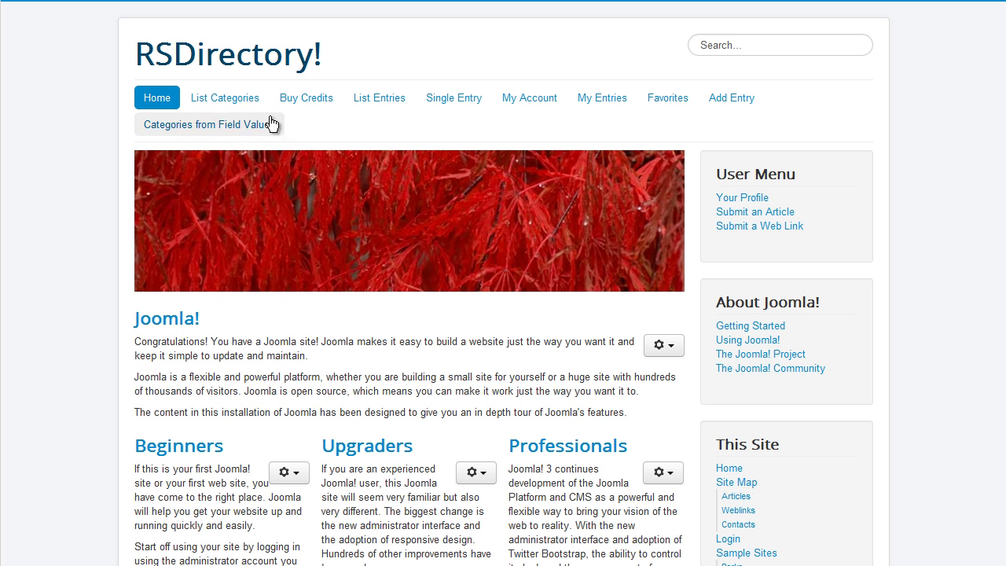
Open the category list and browse the entries in the Joomla! 3.x components category
{"action": "left_click", "coordinate": [226, 106]}
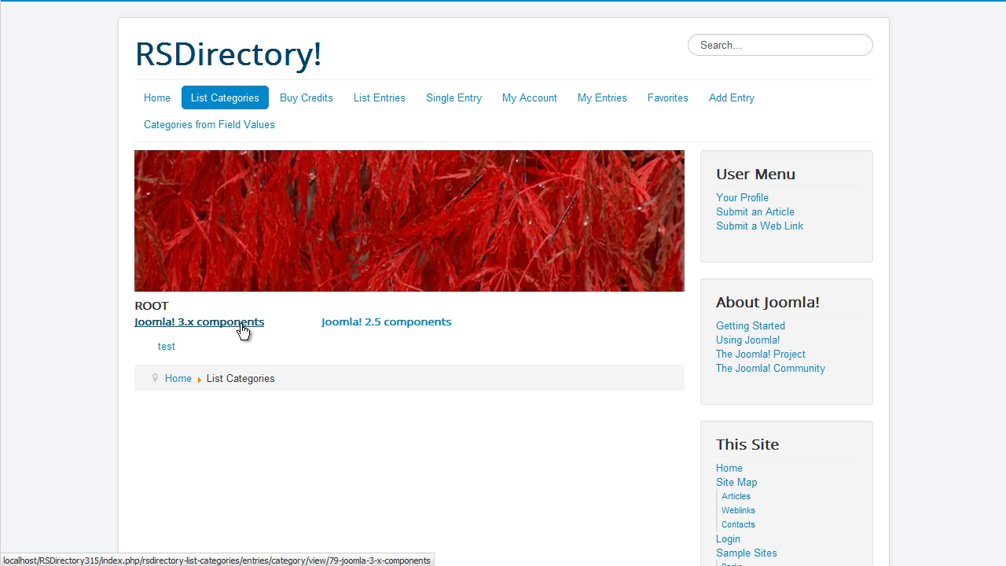
{"action": "left_click", "coordinate": [242, 331]}
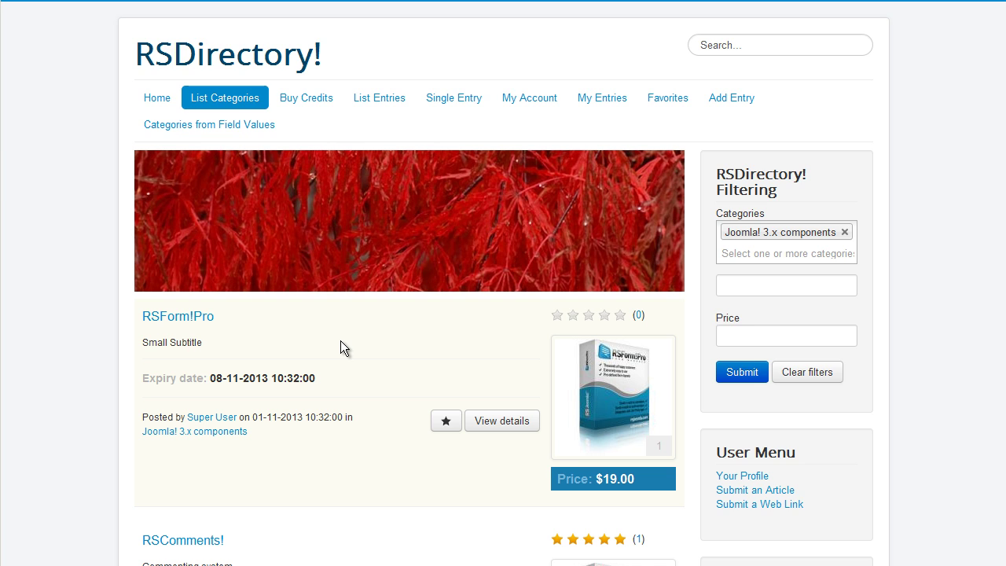
{"action": "scroll", "coordinate": [342, 346], "scroll_direction": "down", "scroll_amount": 7}
{"action": "scroll", "coordinate": [344, 341], "scroll_direction": "down", "scroll_amount": 2}
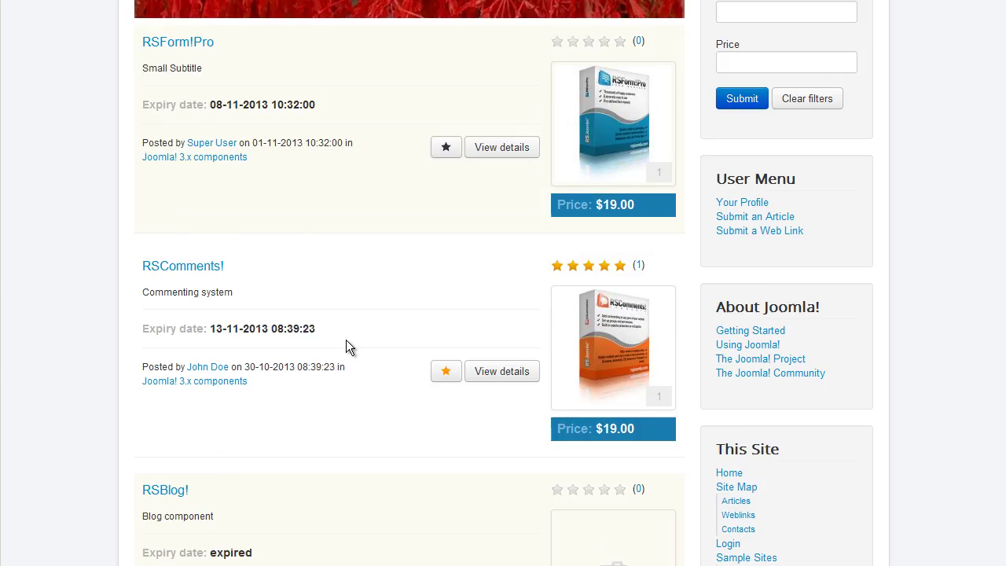
{"action": "scroll", "coordinate": [346, 340], "scroll_direction": "up", "scroll_amount": 10}
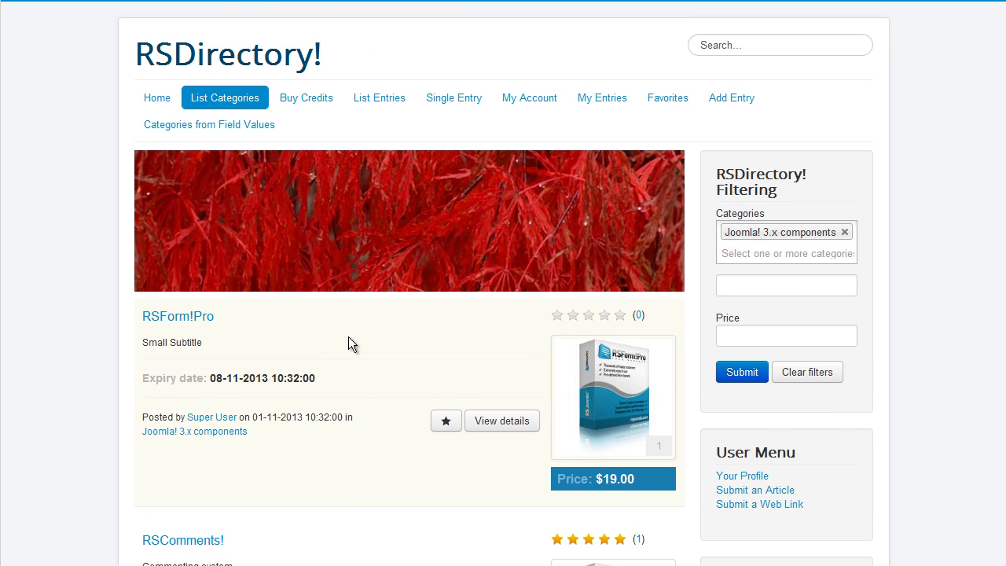
Order the Standard credit package with Wire Transfer as the payment method and review the transaction details
{"action": "left_click", "coordinate": [306, 102]}
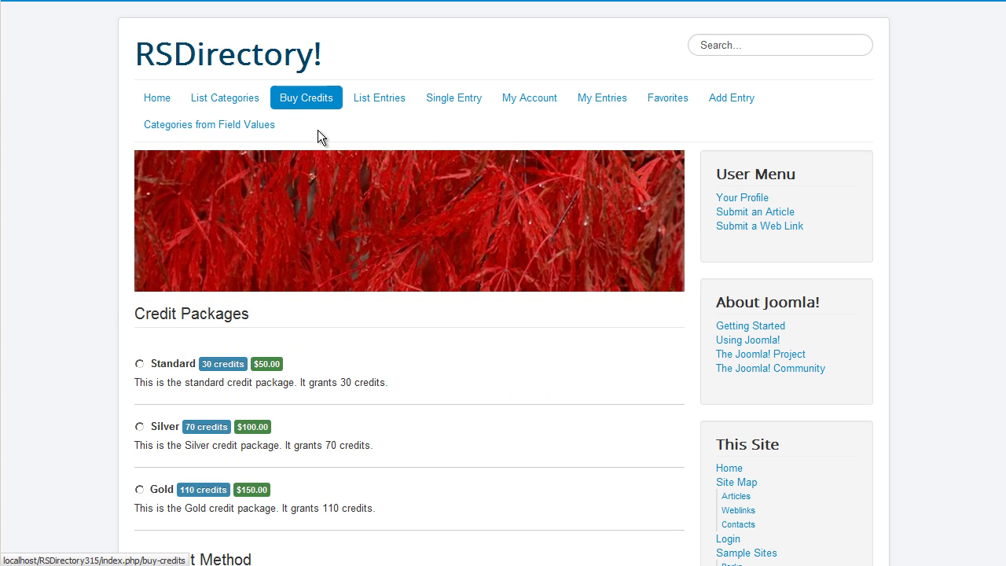
{"action": "left_click", "coordinate": [494, 364]}
{"action": "scroll", "coordinate": [494, 353], "scroll_direction": "down", "scroll_amount": 4}
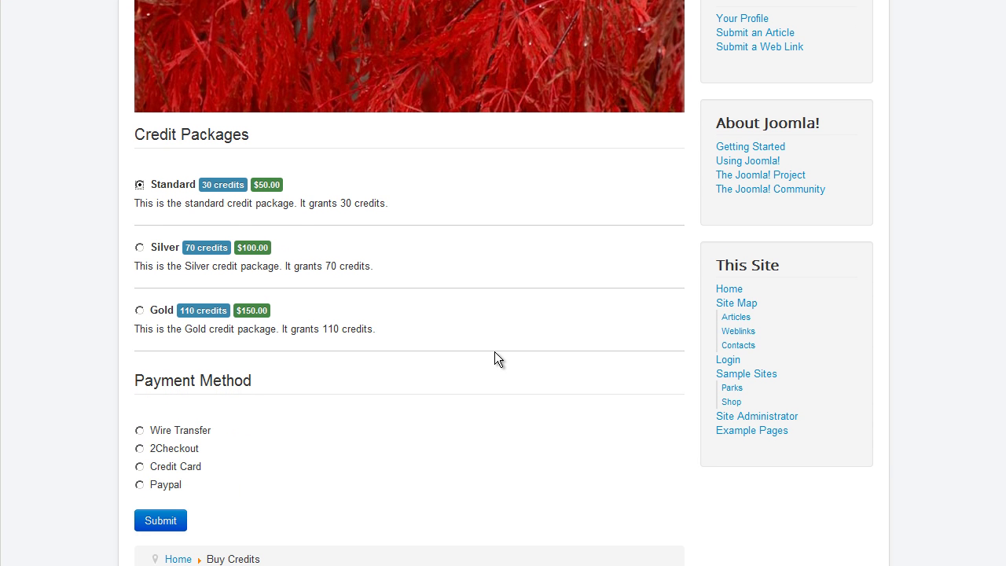
{"action": "scroll", "coordinate": [494, 358], "scroll_direction": "down", "scroll_amount": 2}
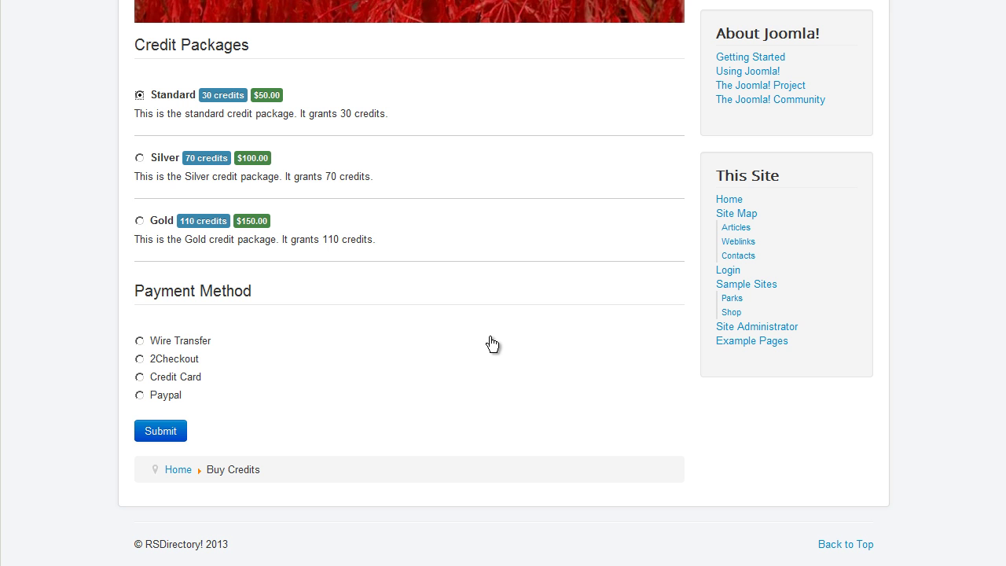
{"action": "left_click", "coordinate": [179, 345]}
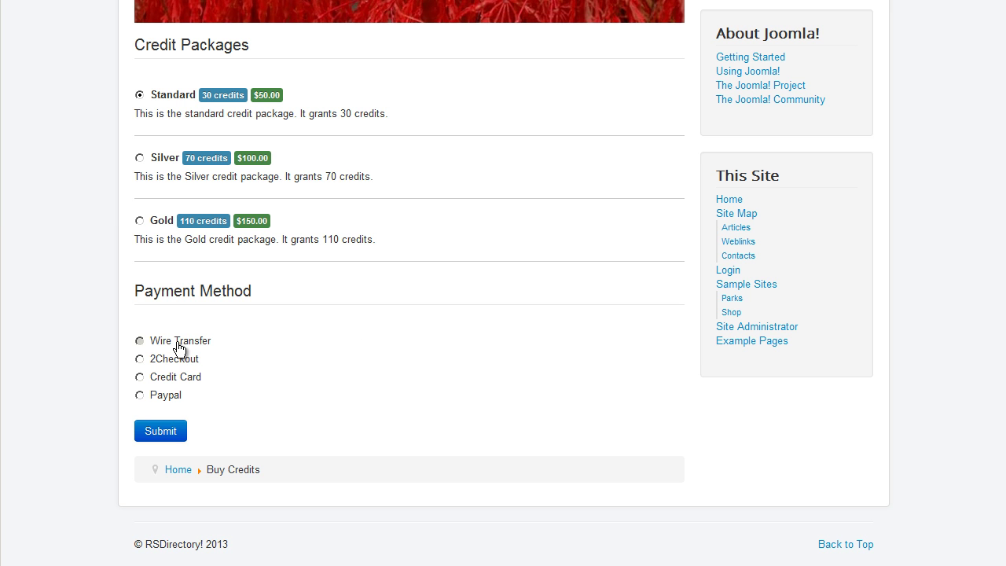
{"action": "left_click", "coordinate": [172, 437]}
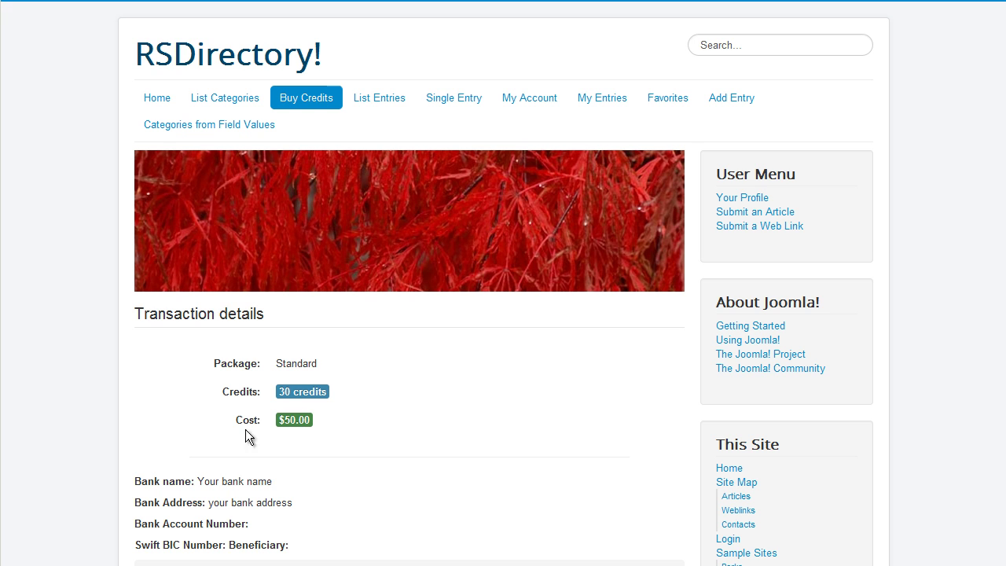
{"action": "scroll", "coordinate": [418, 407], "scroll_direction": "down", "scroll_amount": 3}
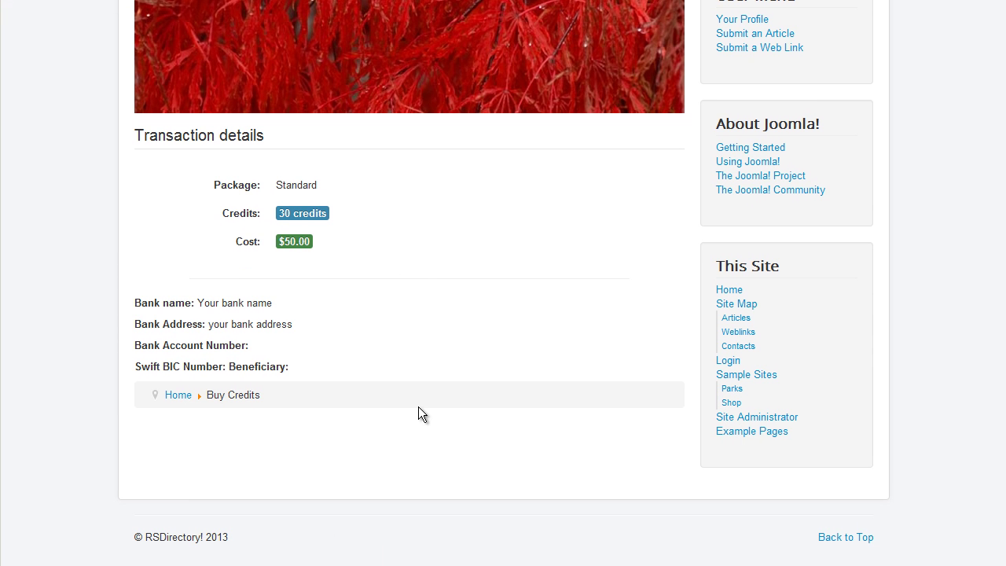
{"action": "scroll", "coordinate": [419, 406], "scroll_direction": "up", "scroll_amount": 3}
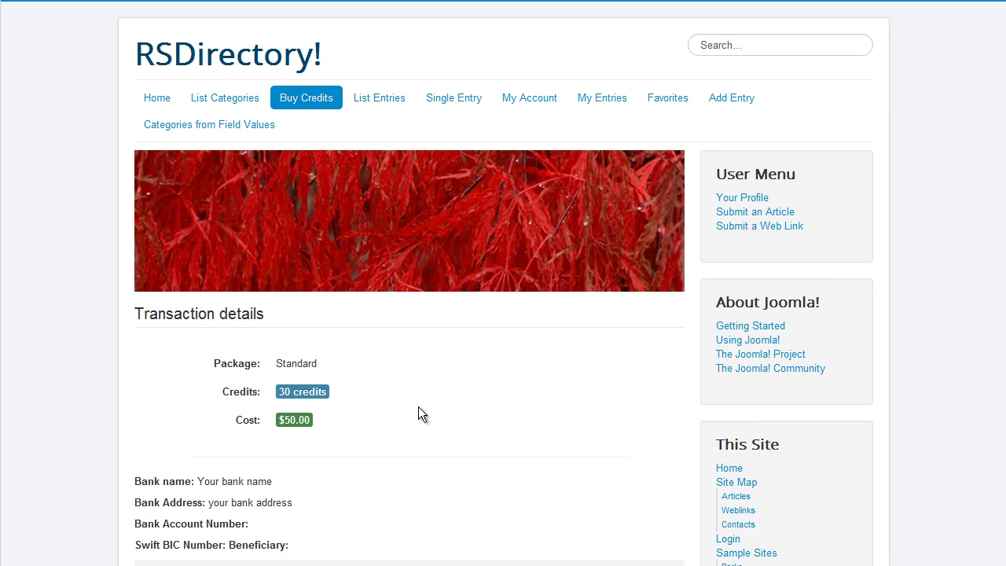
Open the List Entries page and look through all the directory entries
{"action": "left_click", "coordinate": [378, 108]}
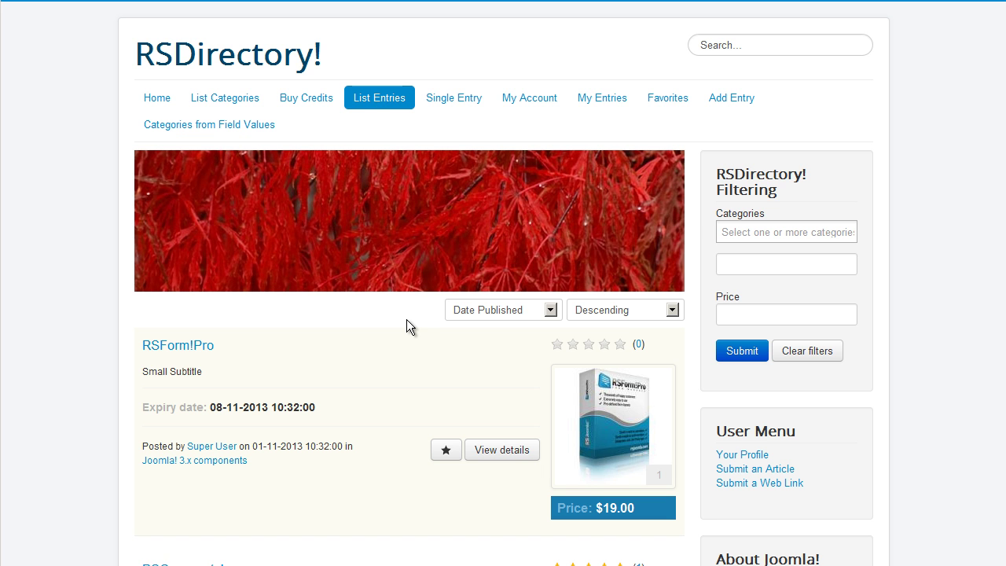
{"action": "scroll", "coordinate": [405, 315], "scroll_direction": "down", "scroll_amount": 3}
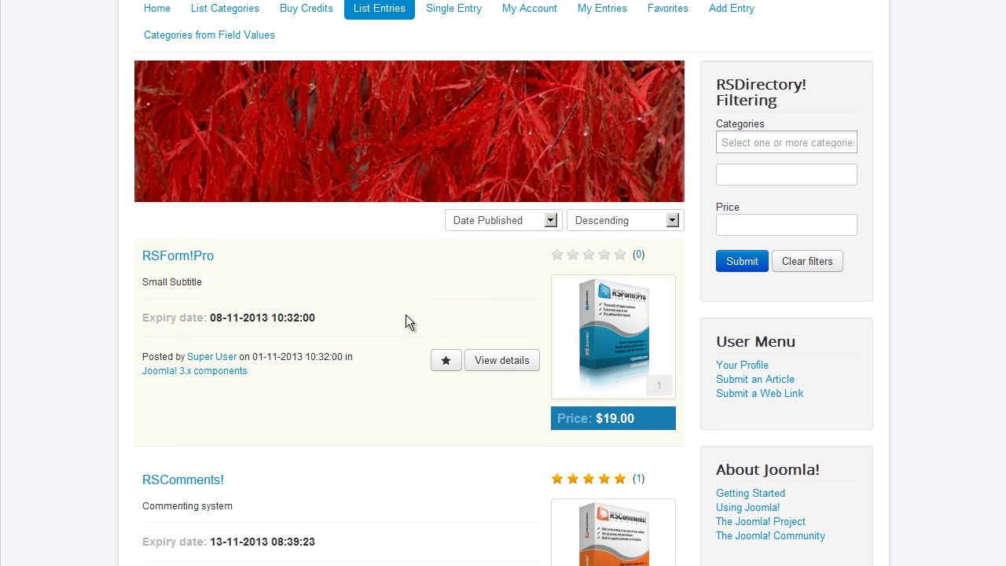
{"action": "scroll", "coordinate": [406, 315], "scroll_direction": "down", "scroll_amount": 7}
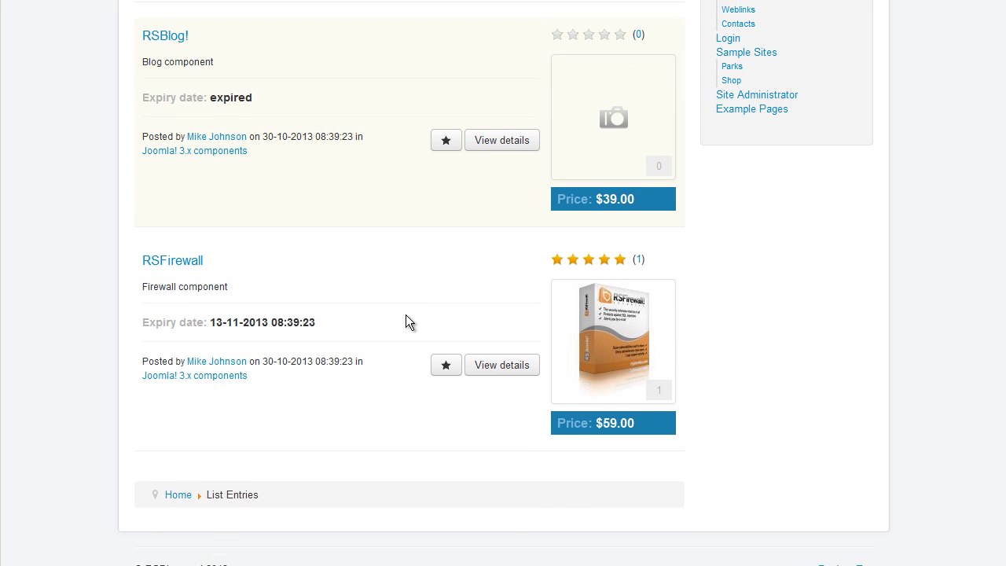
{"action": "scroll", "coordinate": [408, 311], "scroll_direction": "up", "scroll_amount": 10}
{"action": "scroll", "coordinate": [409, 315], "scroll_direction": "up", "scroll_amount": 1}
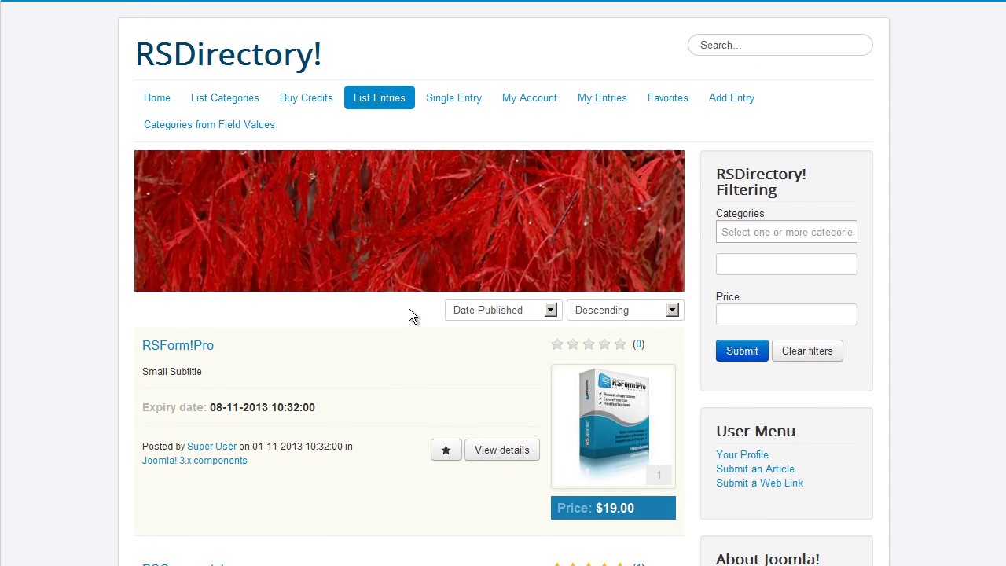
Sort the directory entries by Title in Ascending order and look through the reordered list
{"action": "left_click", "coordinate": [510, 311]}
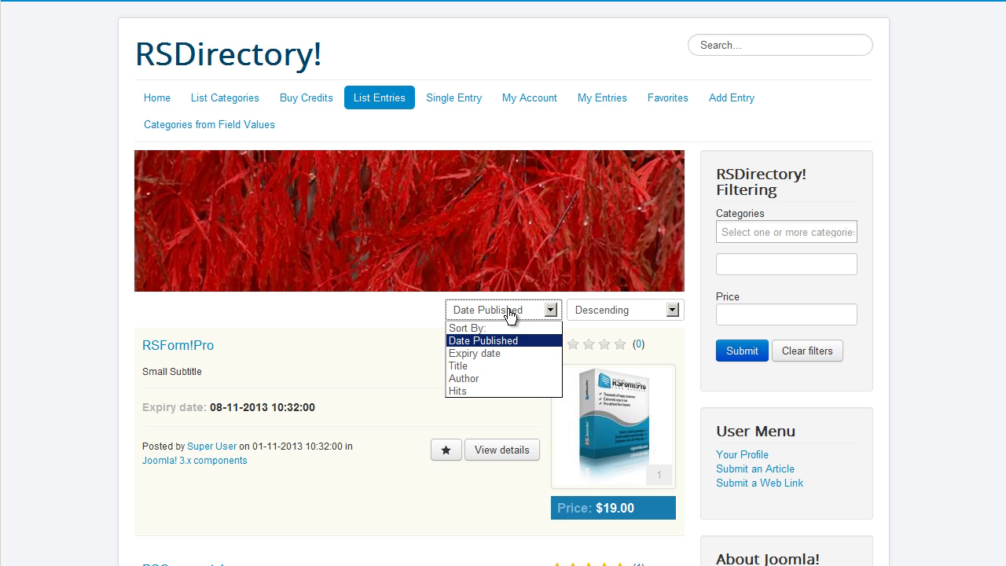
{"action": "left_click", "coordinate": [485, 365]}
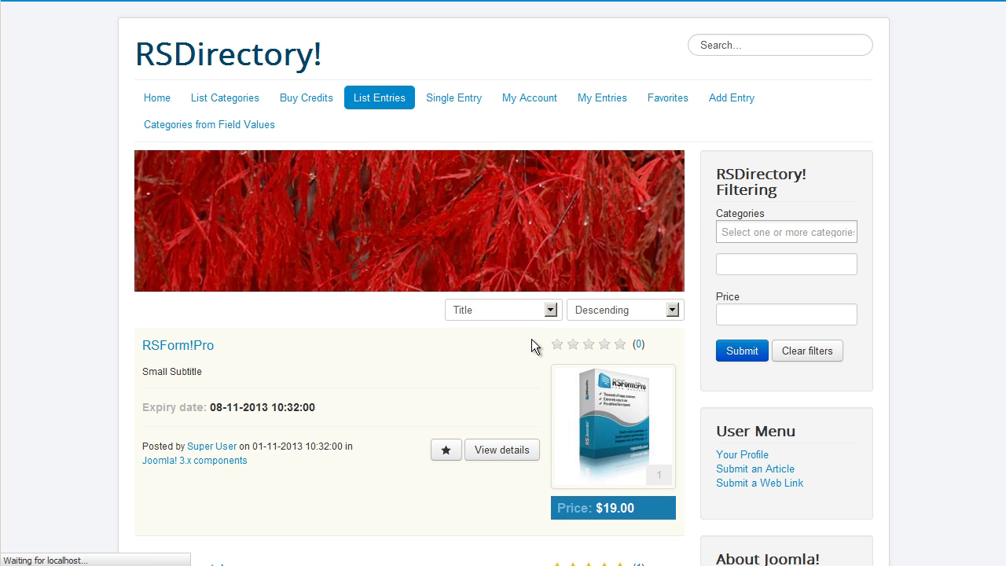
{"action": "left_click", "coordinate": [592, 315]}
{"action": "left_click", "coordinate": [595, 339]}
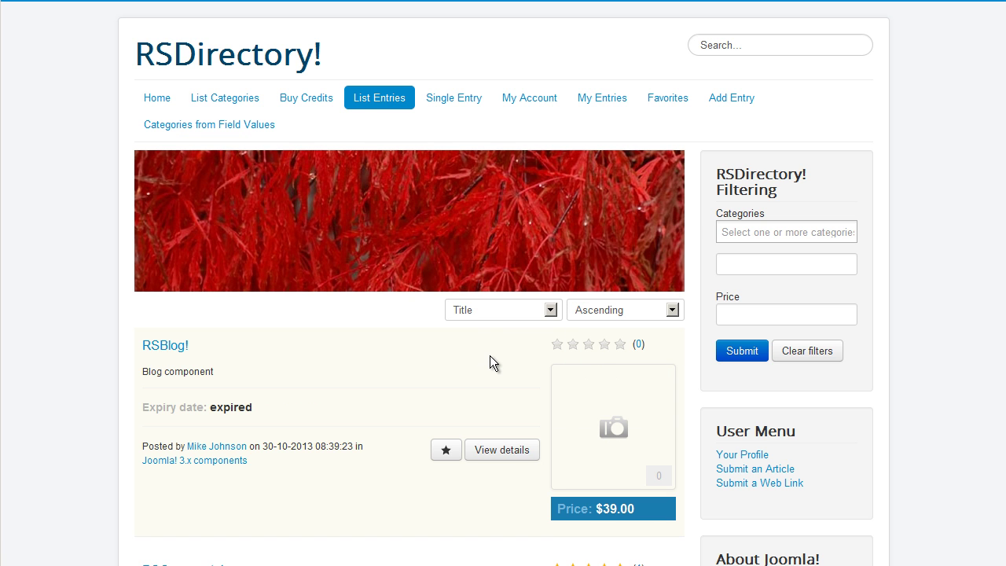
{"action": "scroll", "coordinate": [491, 356], "scroll_direction": "down", "scroll_amount": 4}
{"action": "scroll", "coordinate": [492, 354], "scroll_direction": "down", "scroll_amount": 7}
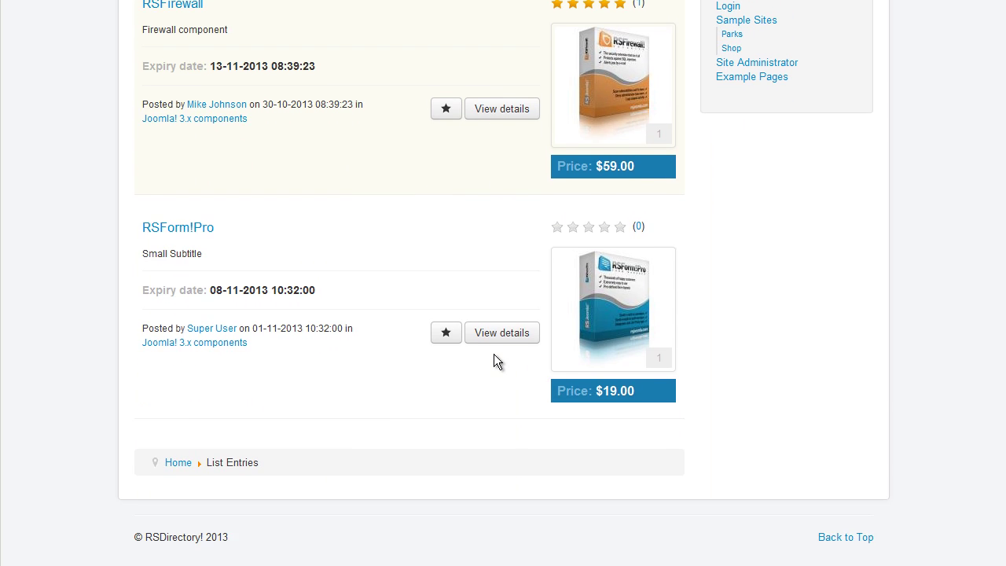
{"action": "scroll", "coordinate": [494, 354], "scroll_direction": "up", "scroll_amount": 8}
{"action": "scroll", "coordinate": [494, 361], "scroll_direction": "up", "scroll_amount": 2}
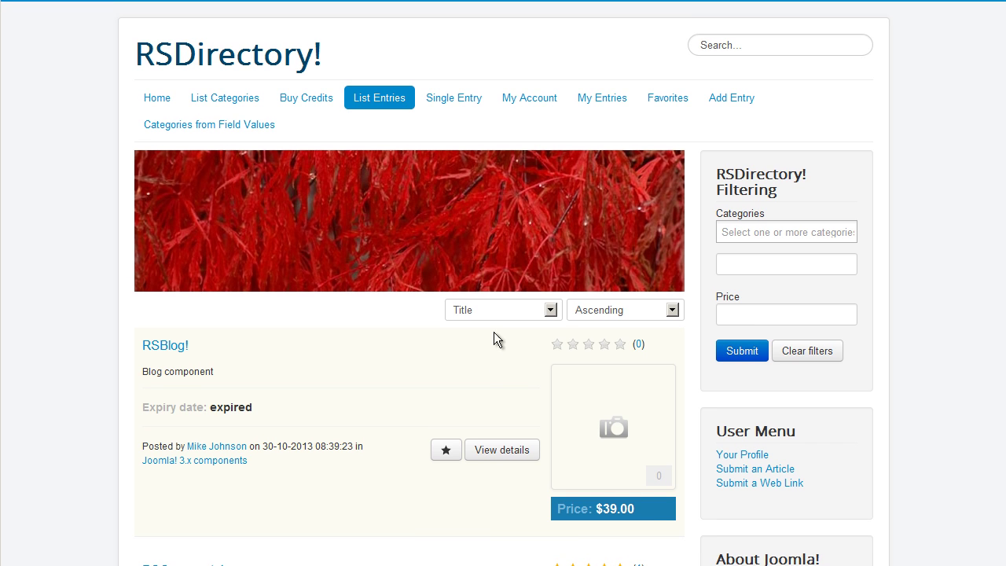
Open the Single Entry page and examine the RSForm!Pro entry's details and review form
{"action": "left_click", "coordinate": [453, 106]}
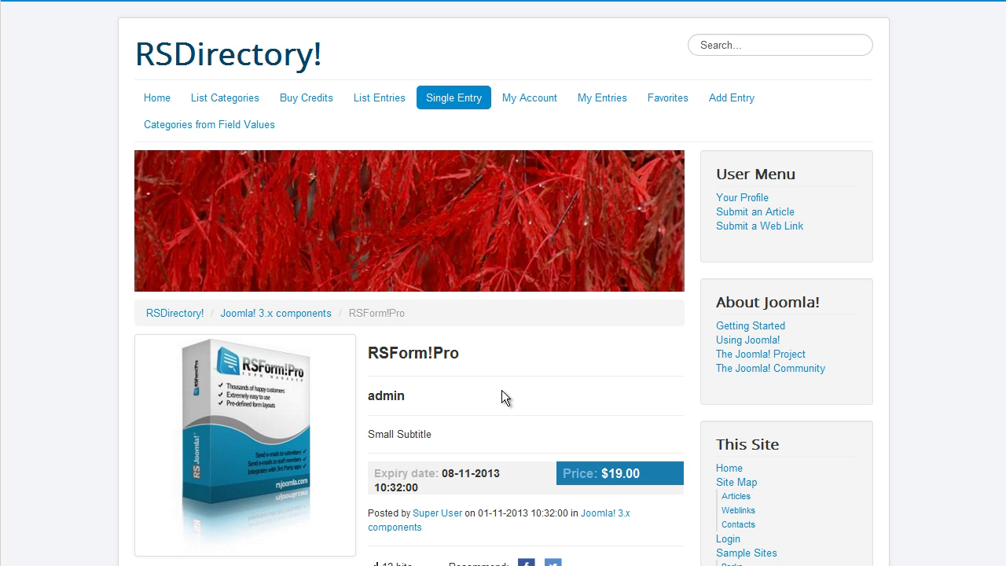
{"action": "scroll", "coordinate": [507, 385], "scroll_direction": "down", "scroll_amount": 5}
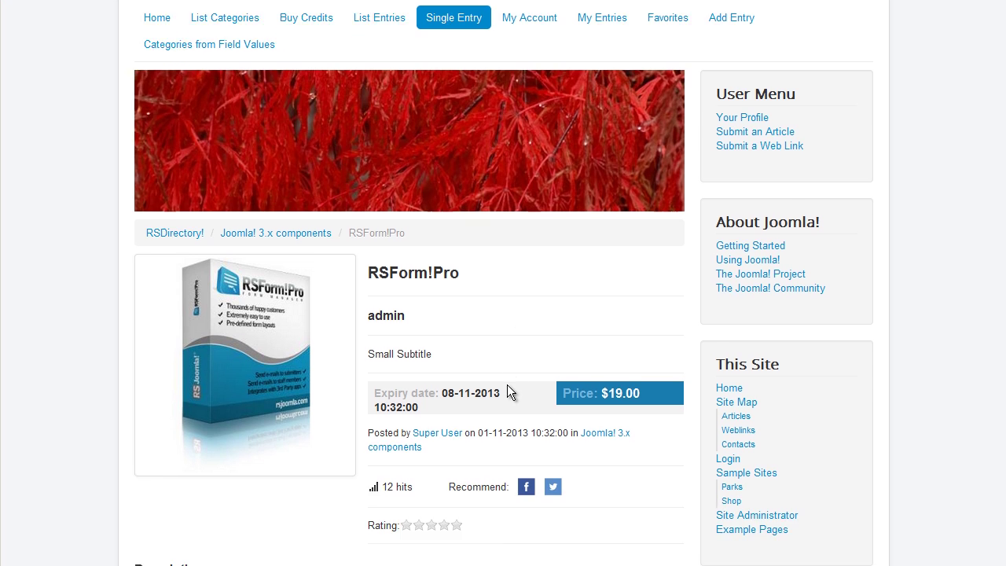
{"action": "scroll", "coordinate": [507, 385], "scroll_direction": "down", "scroll_amount": 1}
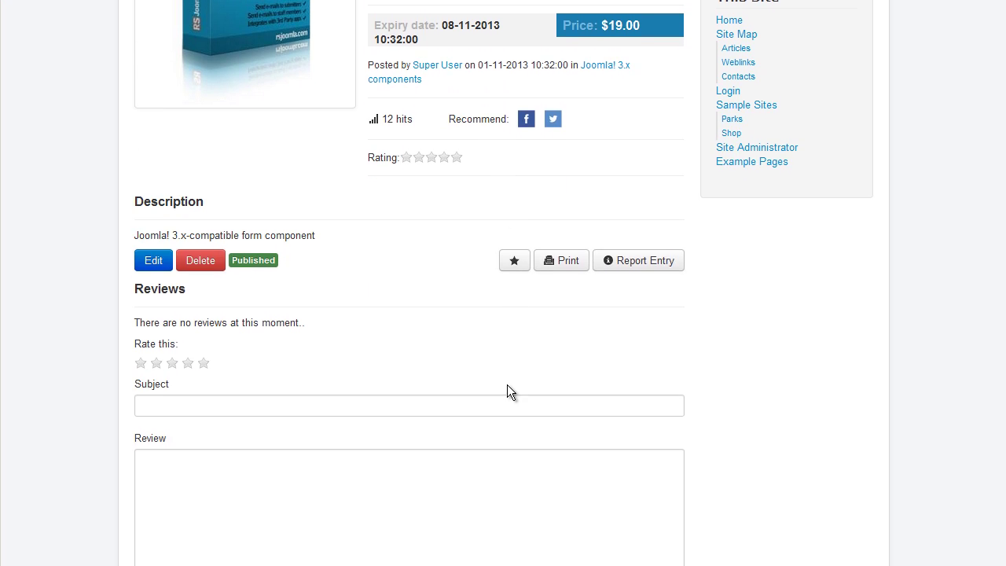
{"action": "scroll", "coordinate": [509, 392], "scroll_direction": "down", "scroll_amount": 1}
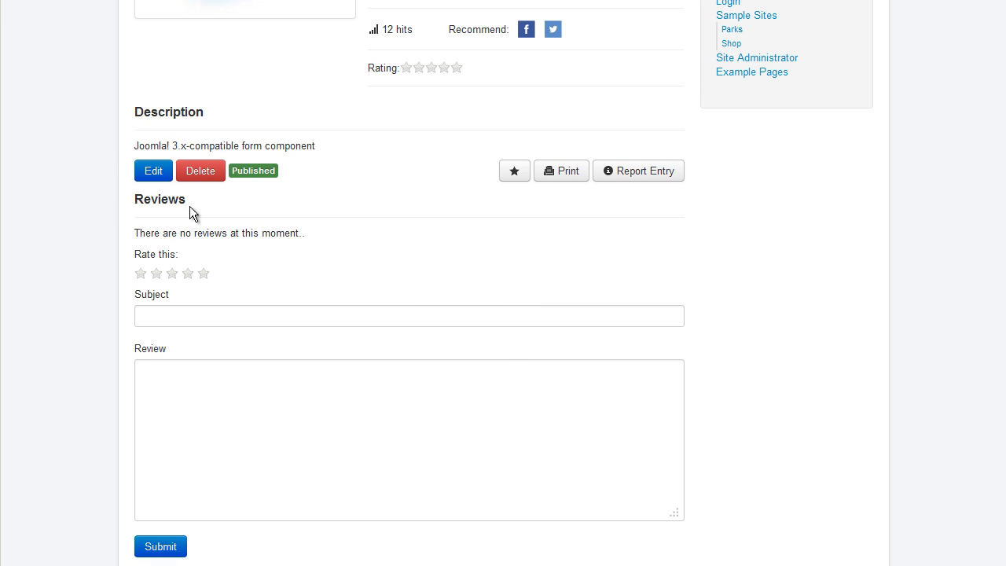
Open the RSForm!Pro entry for editing and set its publishing period to 14 days (2 credits)
{"action": "left_click", "coordinate": [153, 177]}
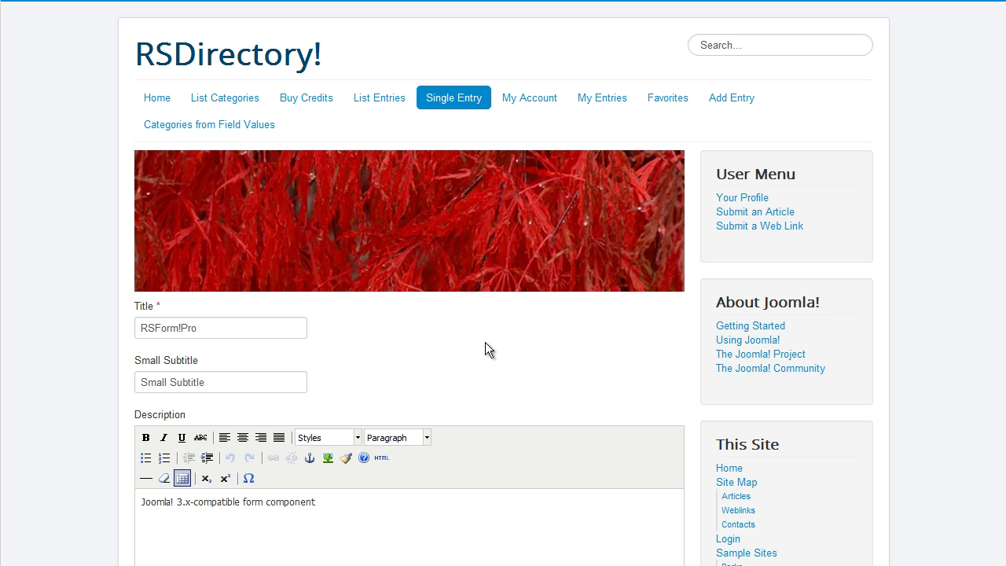
{"action": "scroll", "coordinate": [486, 346], "scroll_direction": "down", "scroll_amount": 1}
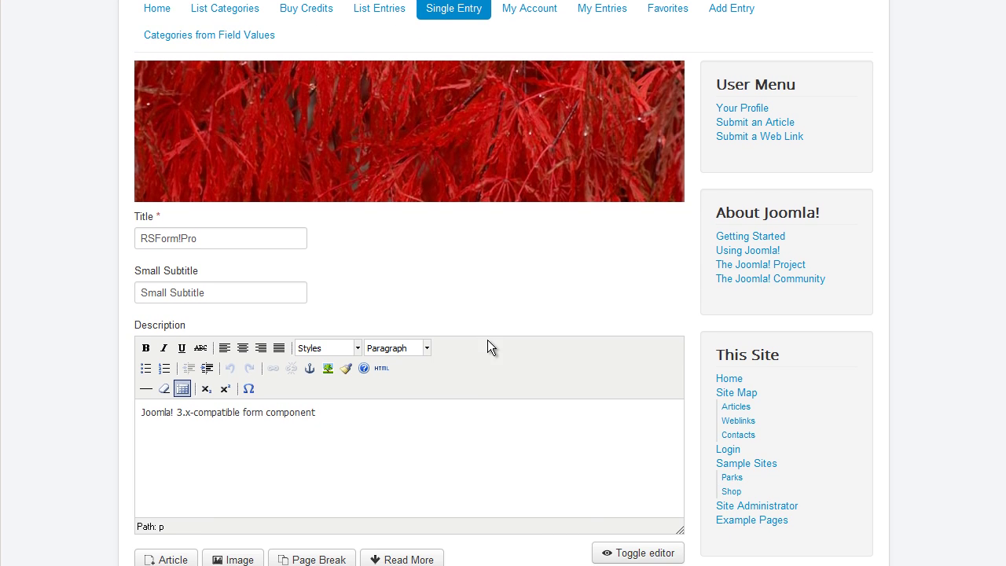
{"action": "scroll", "coordinate": [488, 346], "scroll_direction": "down", "scroll_amount": 3}
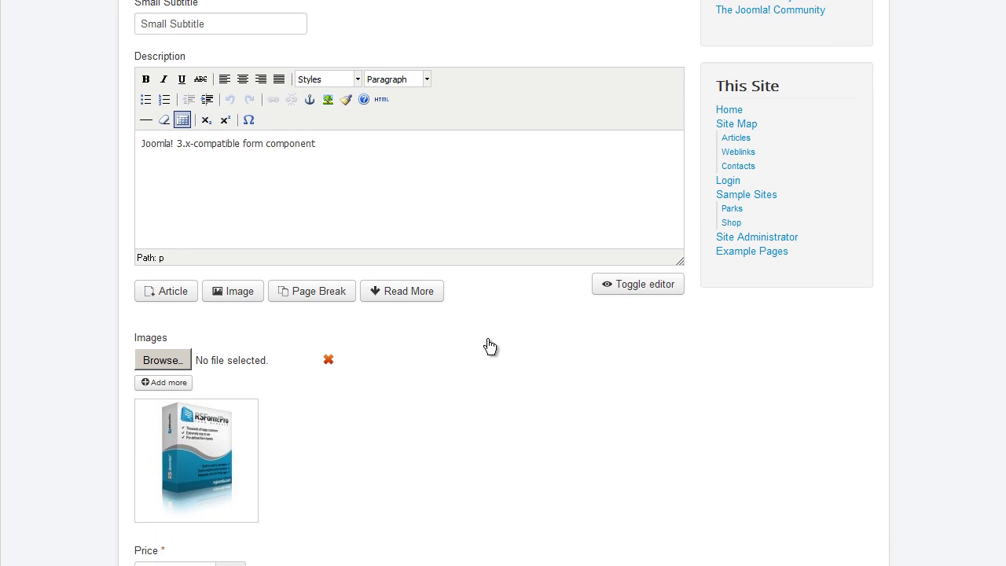
{"action": "scroll", "coordinate": [488, 346], "scroll_direction": "down", "scroll_amount": 2}
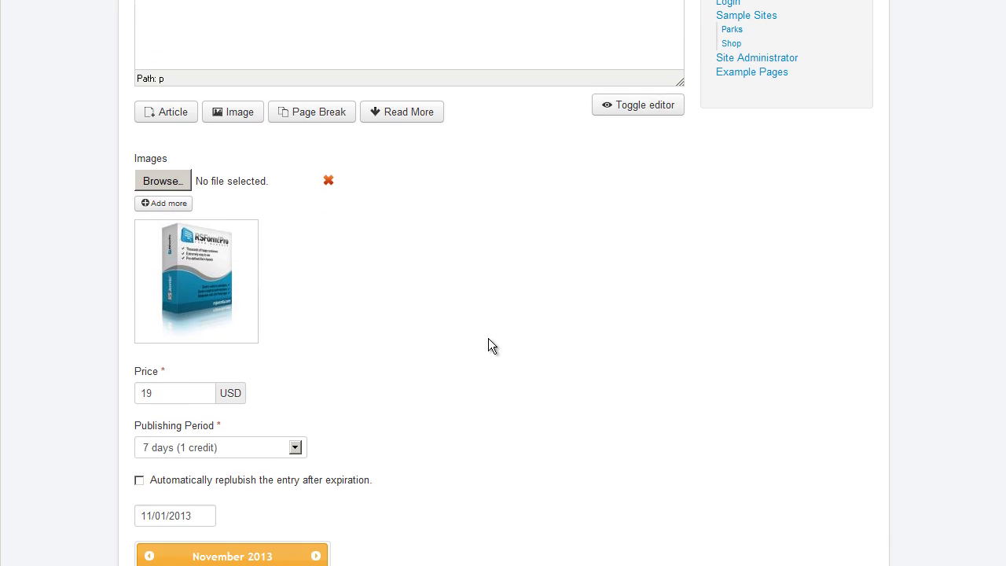
{"action": "scroll", "coordinate": [488, 340], "scroll_direction": "down", "scroll_amount": 1}
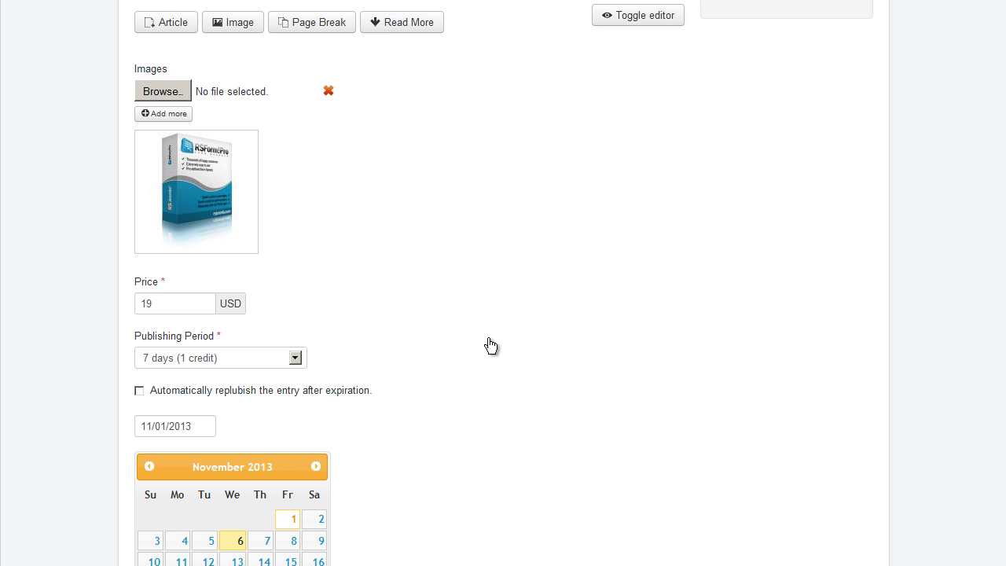
{"action": "scroll", "coordinate": [491, 346], "scroll_direction": "down", "scroll_amount": 1}
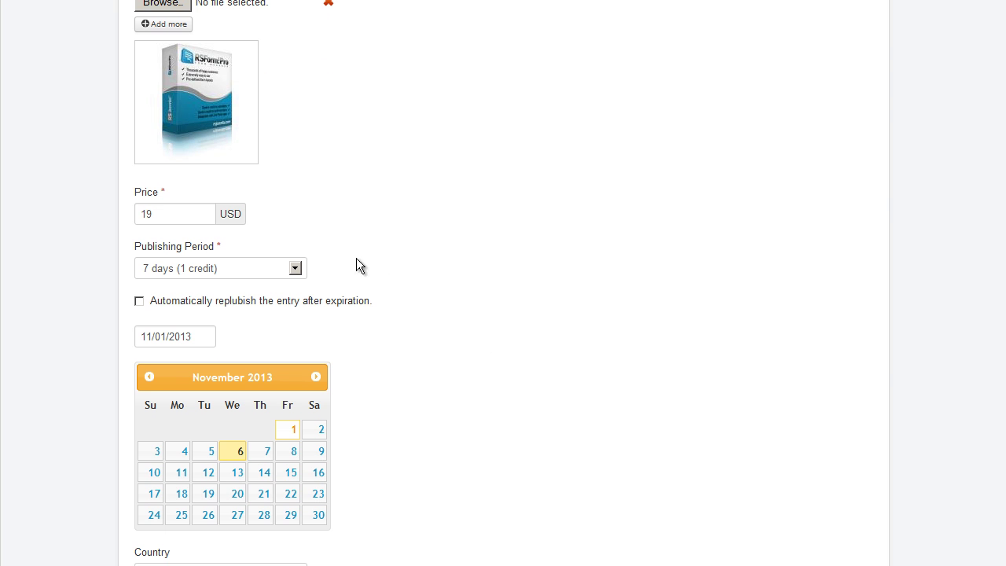
{"action": "left_click", "coordinate": [295, 269]}
{"action": "left_click", "coordinate": [248, 309]}
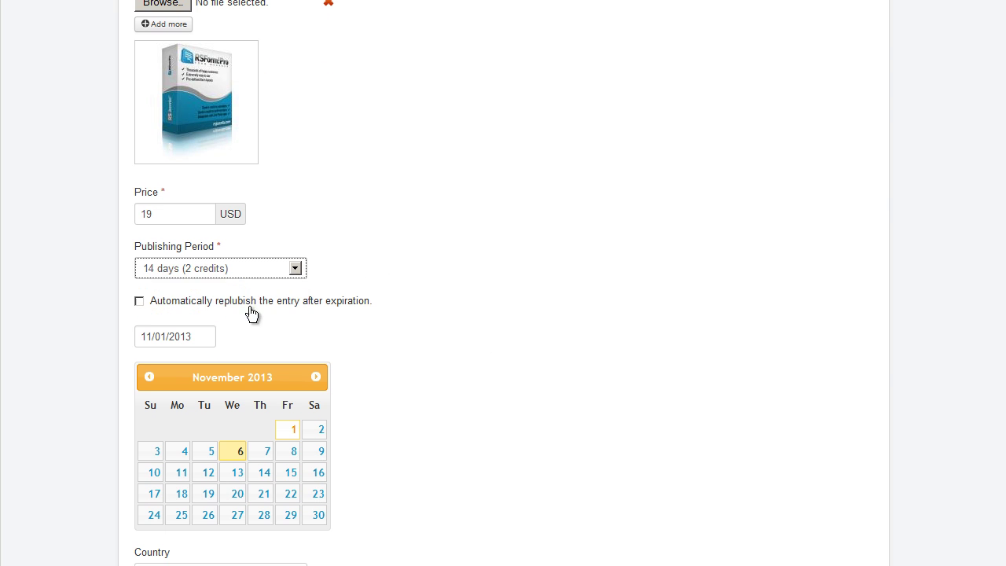
{"action": "left_click", "coordinate": [250, 307]}
Submit the edited RSForm!Pro entry and check the save message
{"action": "scroll", "coordinate": [604, 378], "scroll_direction": "down", "scroll_amount": 2}
{"action": "scroll", "coordinate": [600, 388], "scroll_direction": "down", "scroll_amount": 1}
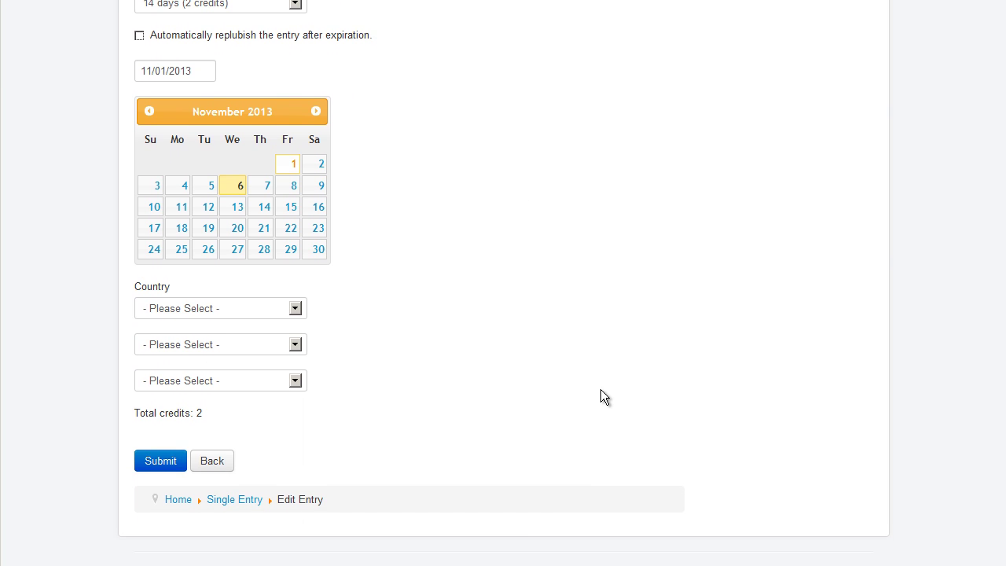
{"action": "left_click", "coordinate": [161, 457]}
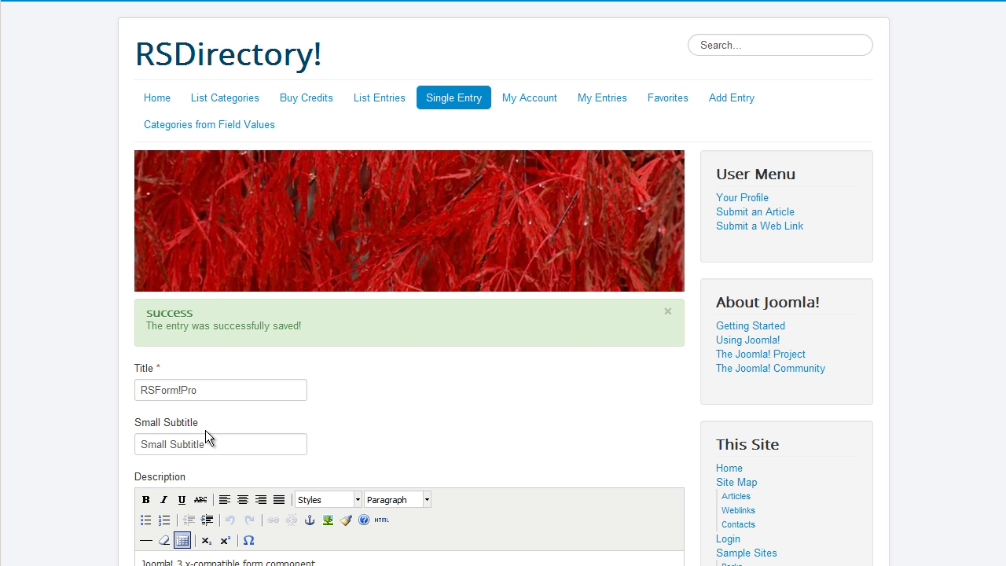
{"action": "triple_click", "coordinate": [320, 330]}
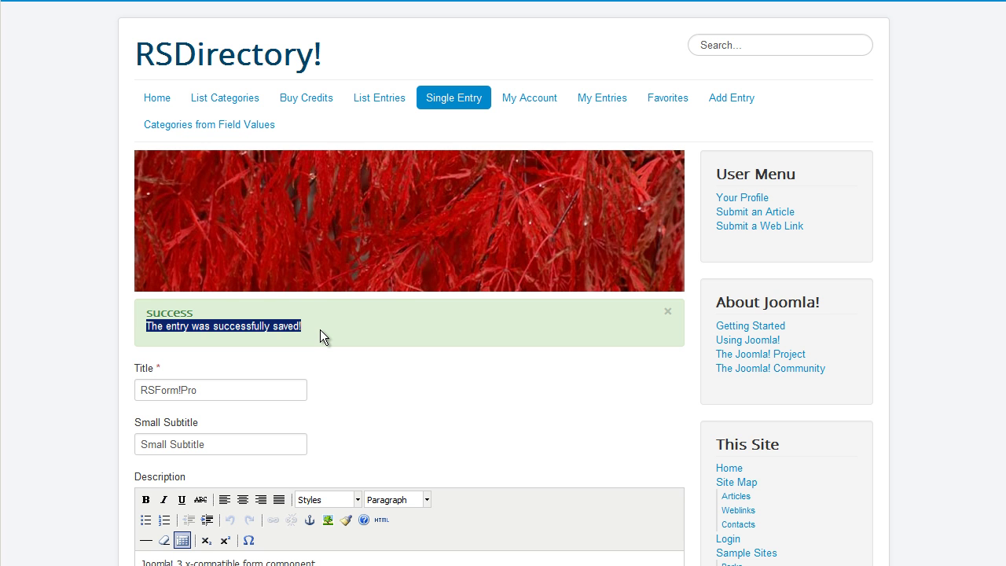
{"action": "left_click", "coordinate": [338, 327]}
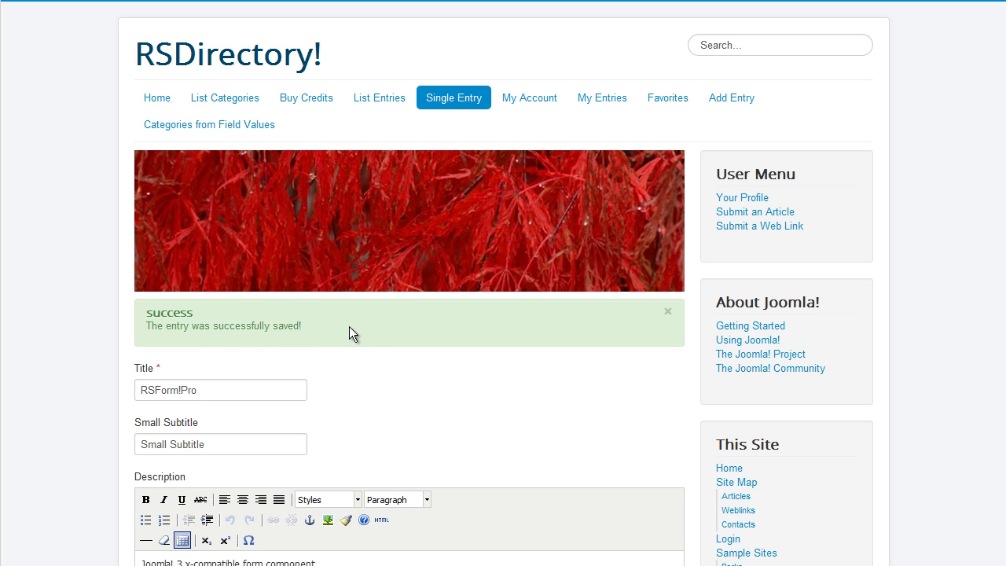
Open the My Account page and review the general credits summary and the statuses of the credit package transactions
{"action": "left_click", "coordinate": [541, 110]}
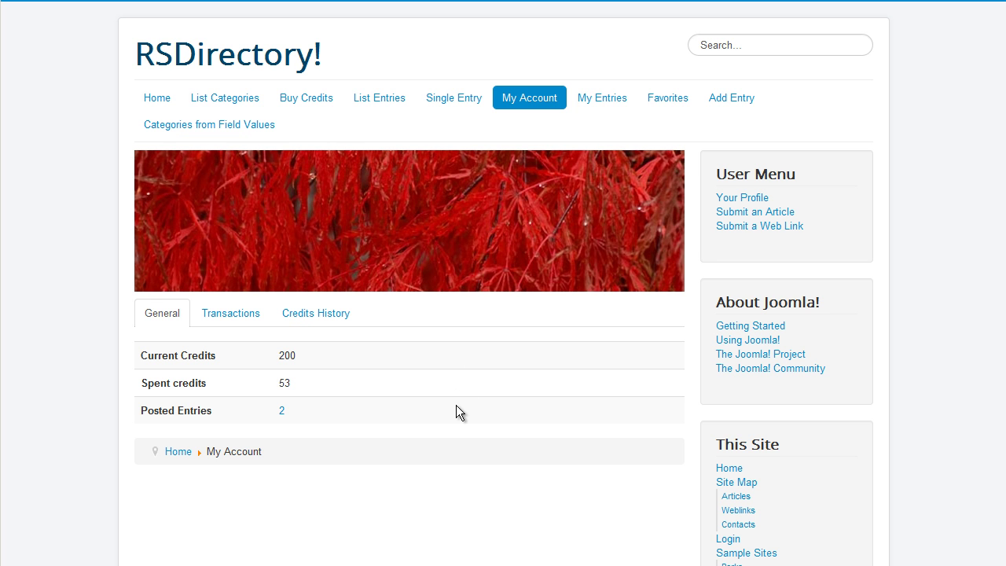
{"action": "scroll", "coordinate": [457, 407], "scroll_direction": "down", "scroll_amount": 2}
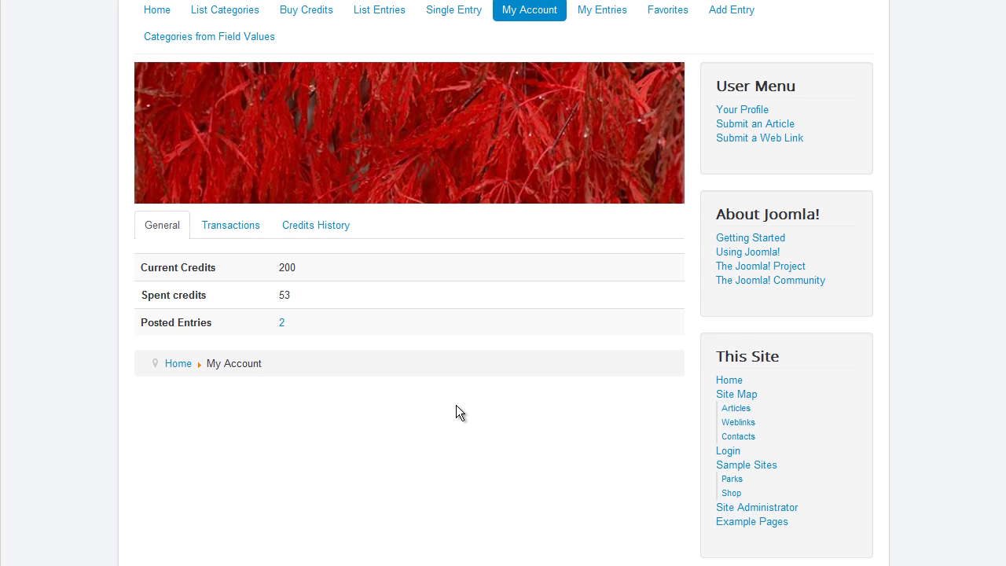
{"action": "left_click", "coordinate": [250, 232]}
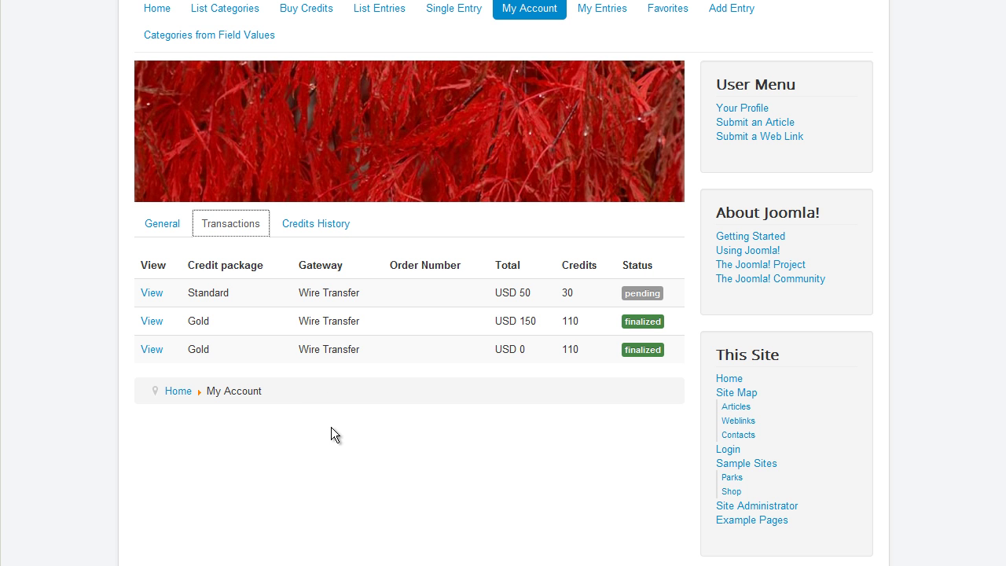
{"action": "double_click", "coordinate": [651, 292]}
{"action": "double_click", "coordinate": [652, 322]}
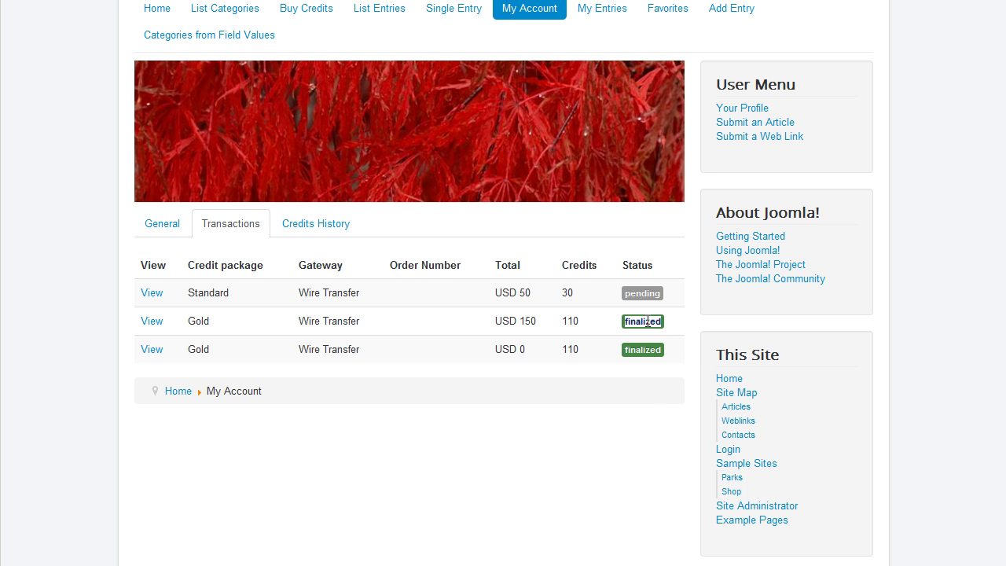
{"action": "left_click", "coordinate": [610, 430]}
Open the account's Credits History and review the credits spent on each entry, by type and date
{"action": "left_click", "coordinate": [316, 225]}
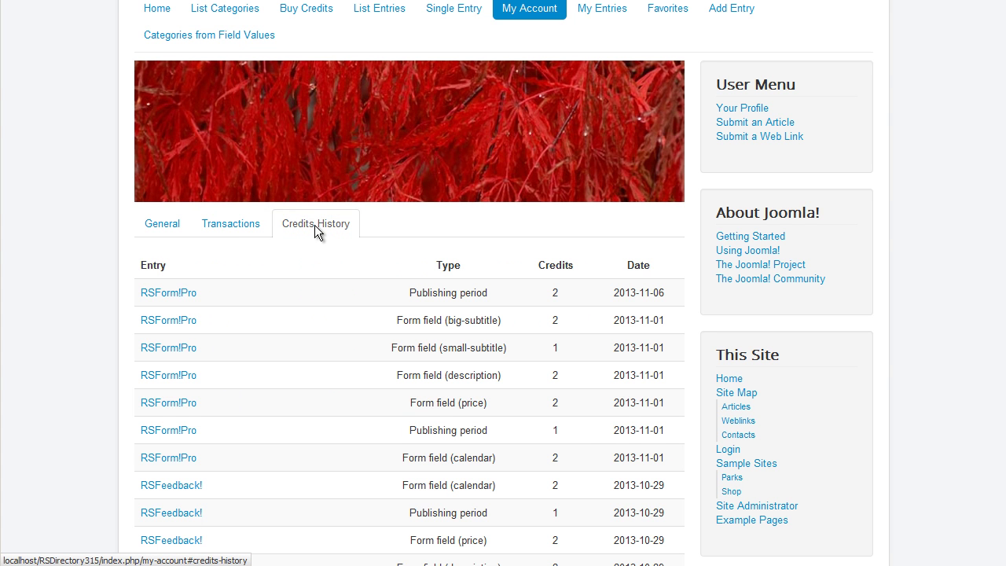
{"action": "left_click", "coordinate": [314, 225]}
{"action": "scroll", "coordinate": [320, 265], "scroll_direction": "down", "scroll_amount": 3}
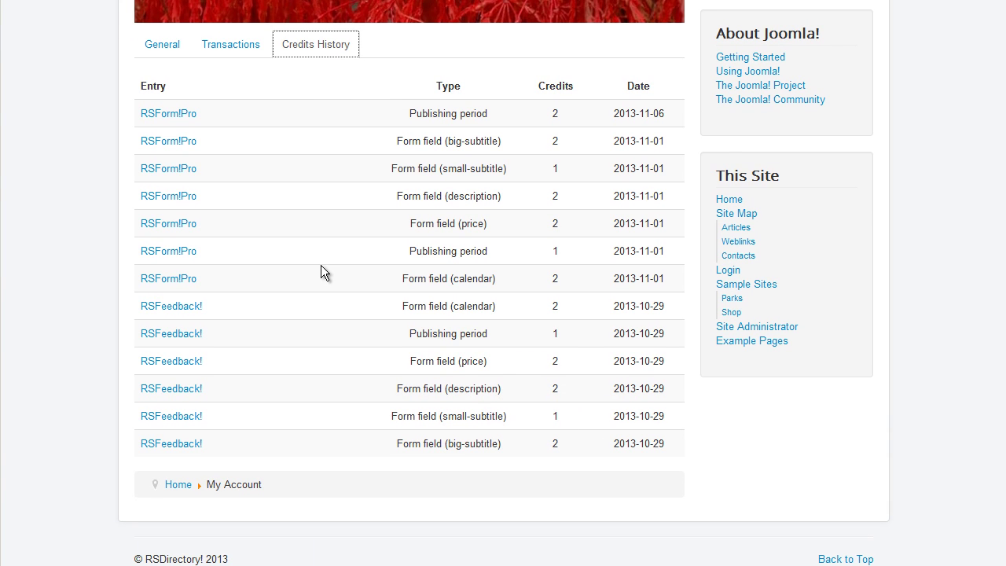
{"action": "scroll", "coordinate": [321, 265], "scroll_direction": "down", "scroll_amount": 1}
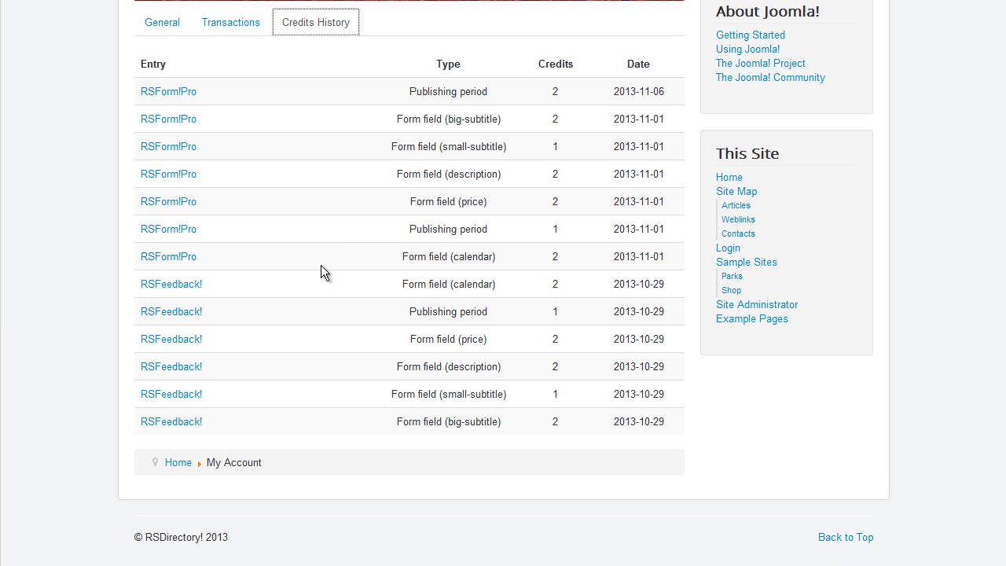
{"action": "scroll", "coordinate": [321, 265], "scroll_direction": "up", "scroll_amount": 3}
{"action": "scroll", "coordinate": [322, 265], "scroll_direction": "up", "scroll_amount": 3}
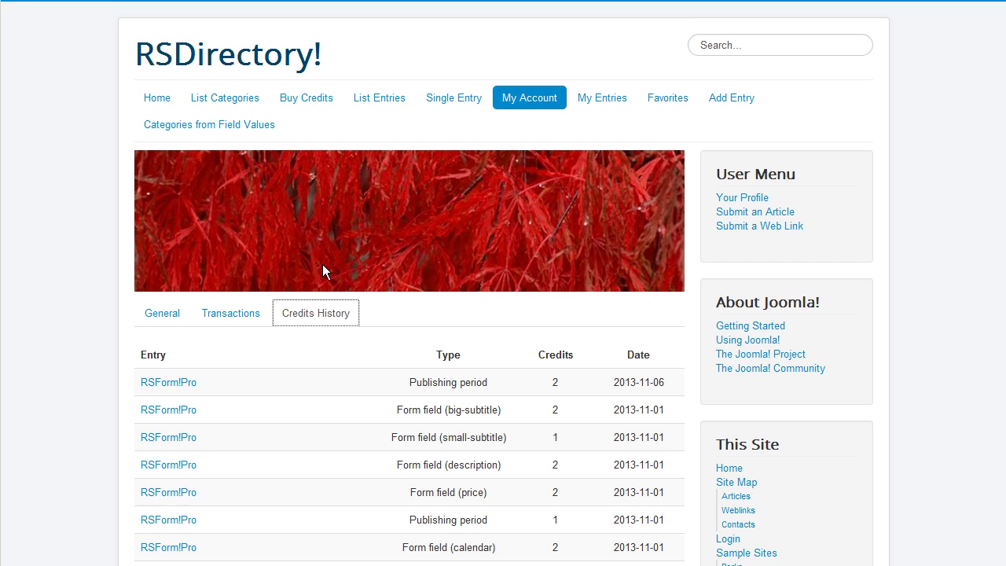
Open the My Entries page and look through the listed entries with their publishing dates, expiry dates and management options
{"action": "left_click", "coordinate": [608, 98]}
{"action": "left_click", "coordinate": [609, 99]}
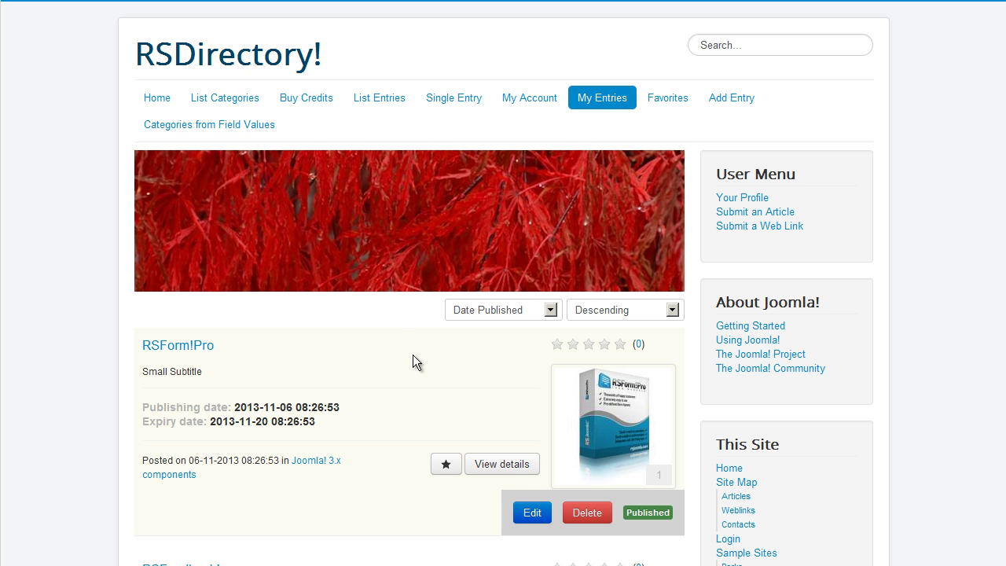
{"action": "scroll", "coordinate": [421, 352], "scroll_direction": "down", "scroll_amount": 3}
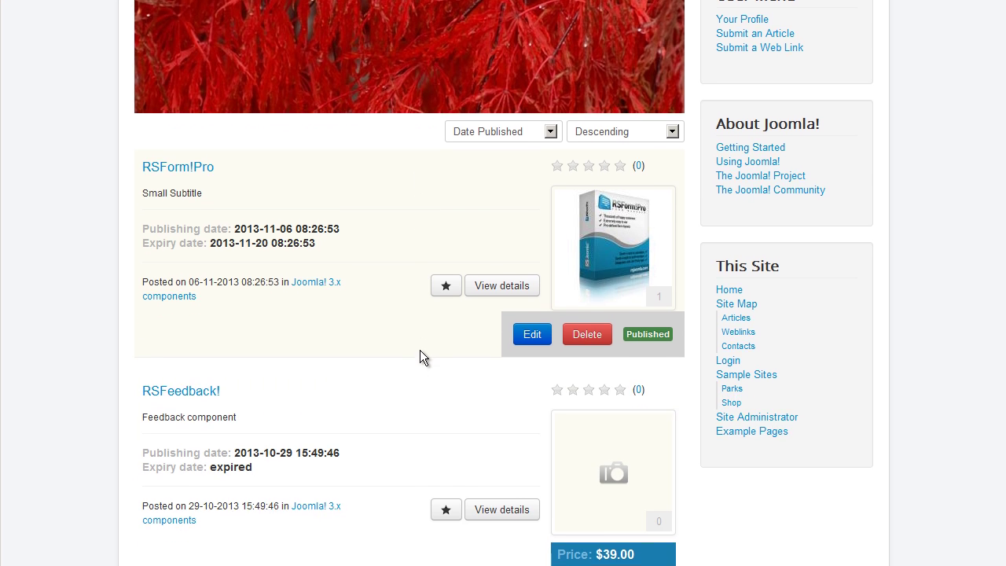
{"action": "scroll", "coordinate": [422, 348], "scroll_direction": "down", "scroll_amount": 3}
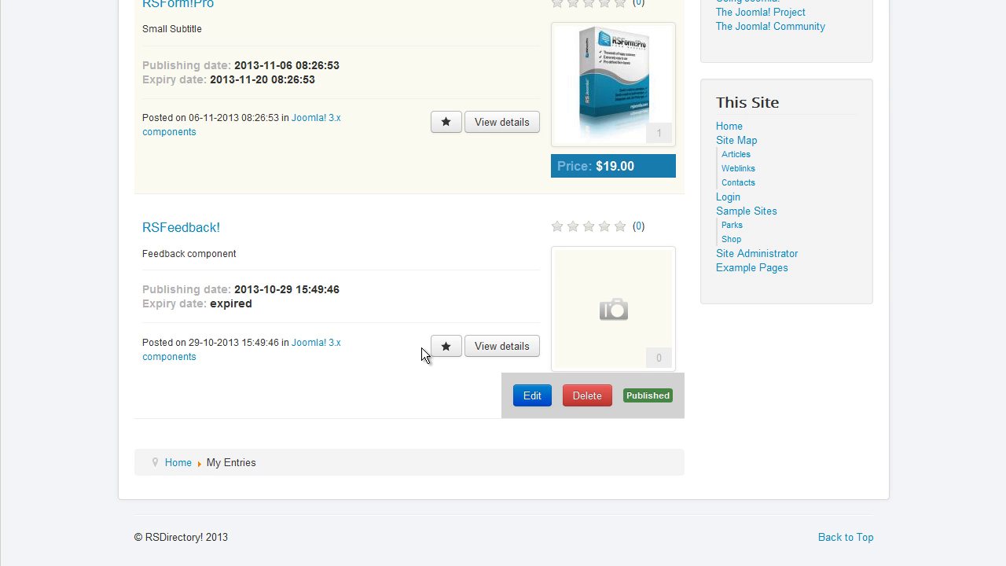
{"action": "scroll", "coordinate": [421, 347], "scroll_direction": "up", "scroll_amount": 6}
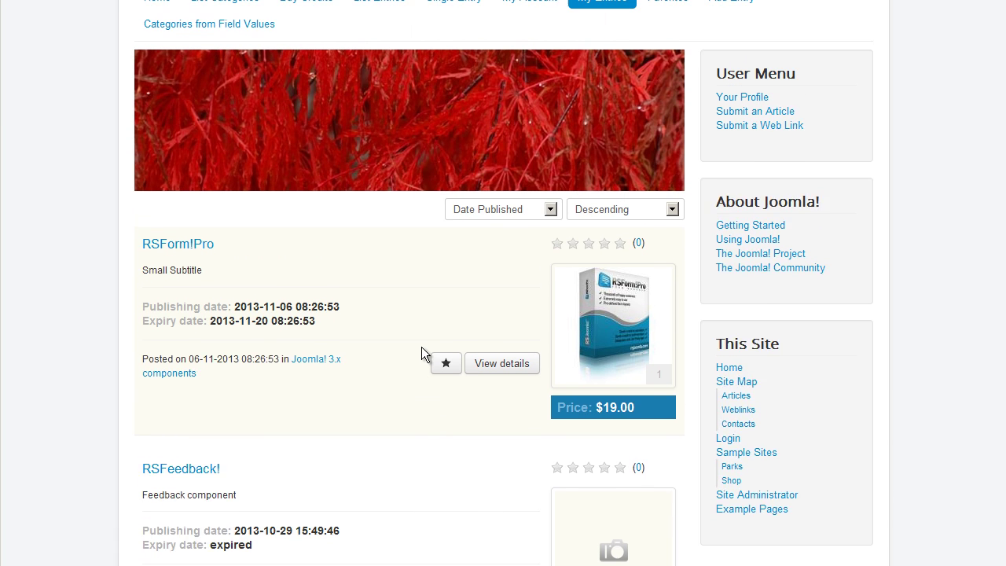
{"action": "mouse_move", "coordinate": [422, 346]}
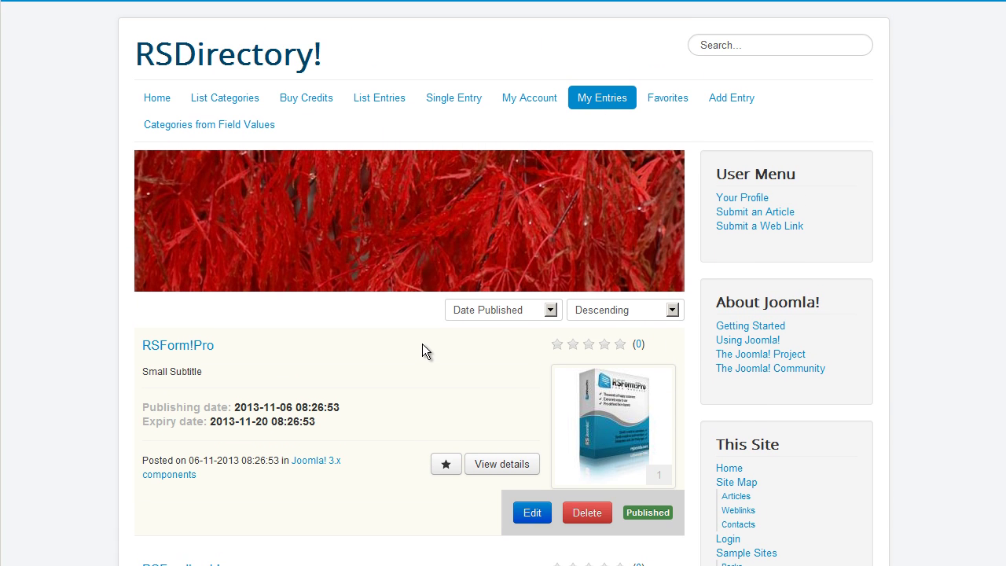
Open the Favorites page and look through the entries marked as favorites
{"action": "left_click", "coordinate": [659, 111]}
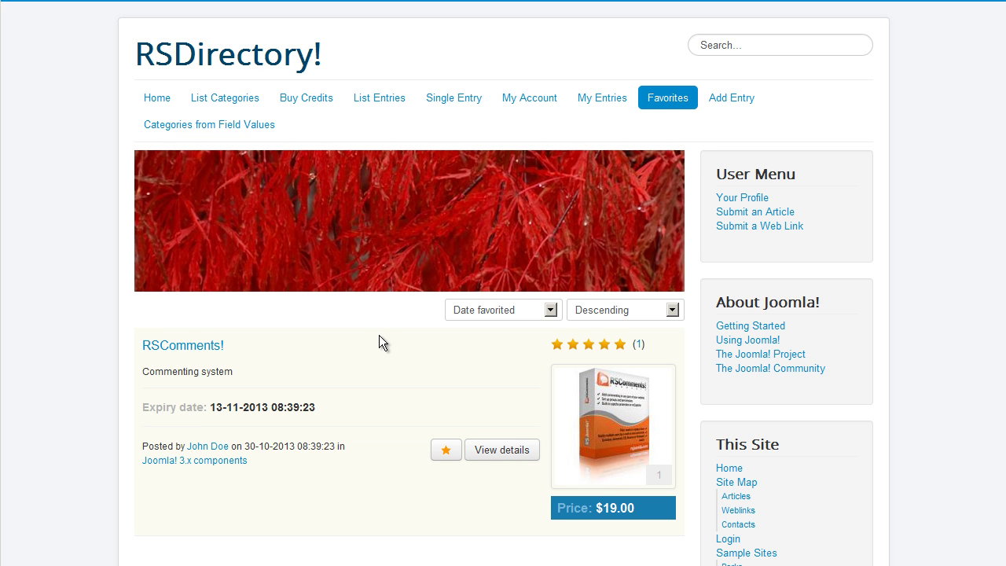
{"action": "scroll", "coordinate": [379, 336], "scroll_direction": "down", "scroll_amount": 2}
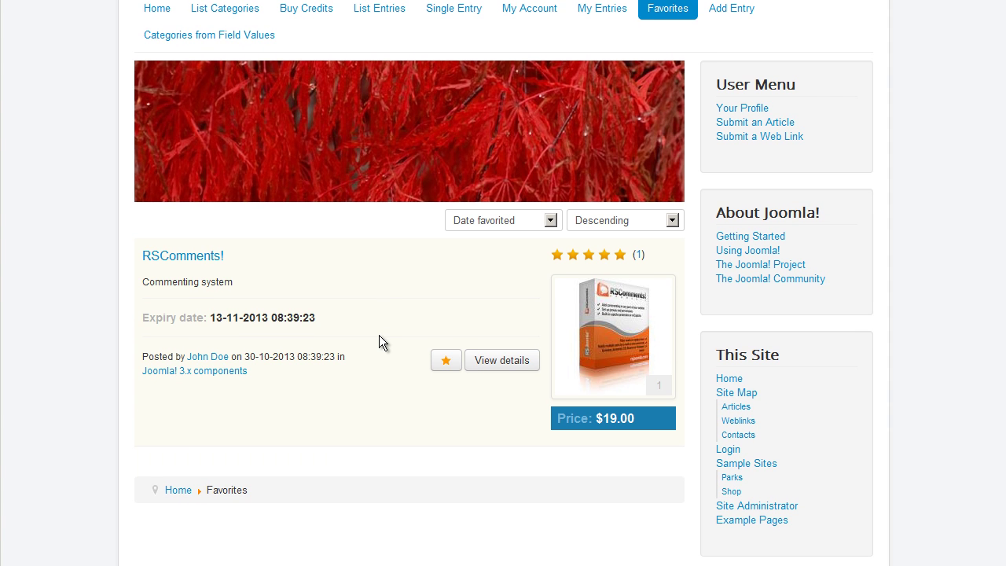
{"action": "scroll", "coordinate": [379, 342], "scroll_direction": "down", "scroll_amount": 2}
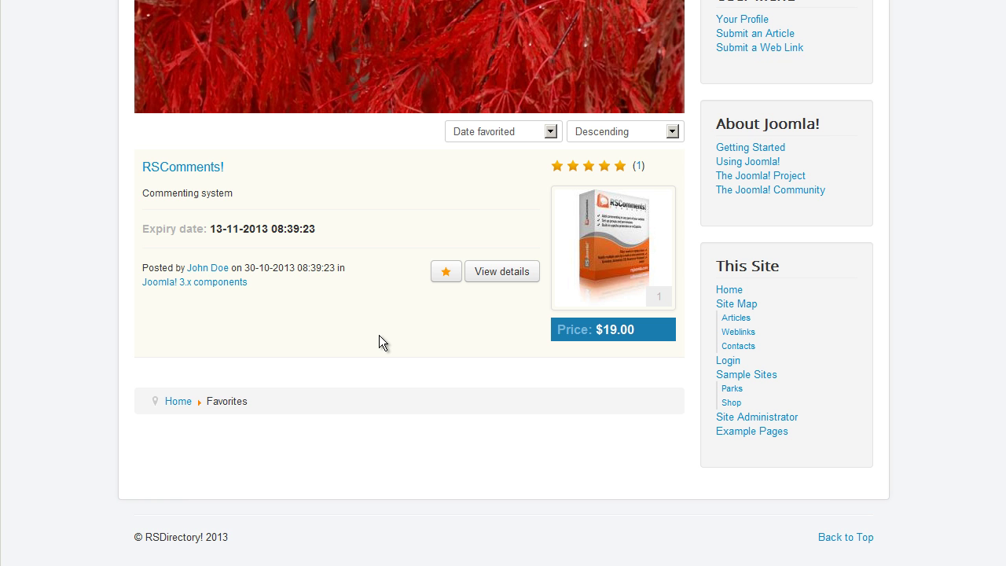
{"action": "scroll", "coordinate": [379, 336], "scroll_direction": "up", "scroll_amount": 4}
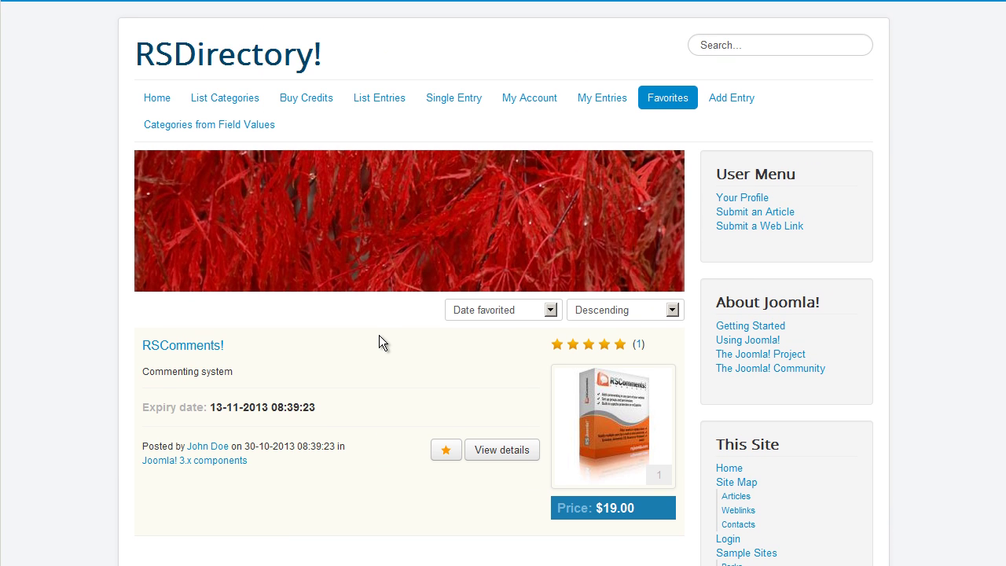
Start adding a directory entry in the Joomla! 2.5 components category and proceed to its form
{"action": "left_click", "coordinate": [723, 110]}
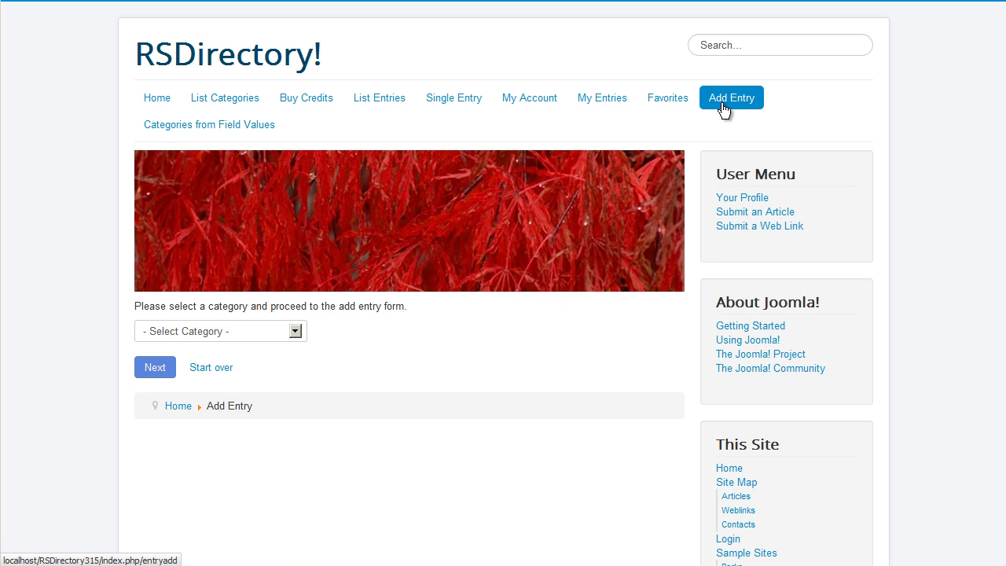
{"action": "left_click", "coordinate": [292, 331]}
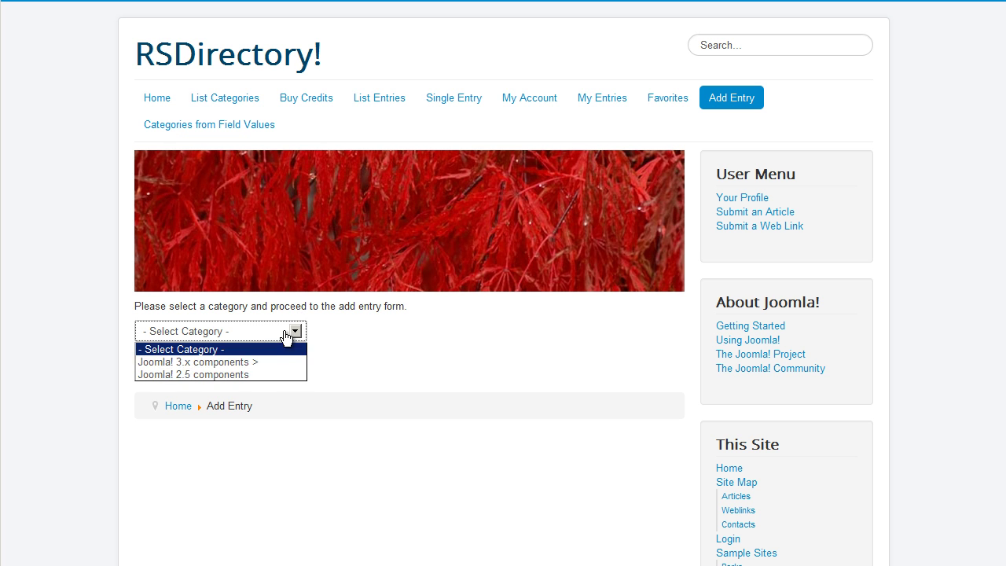
{"action": "left_click", "coordinate": [257, 374]}
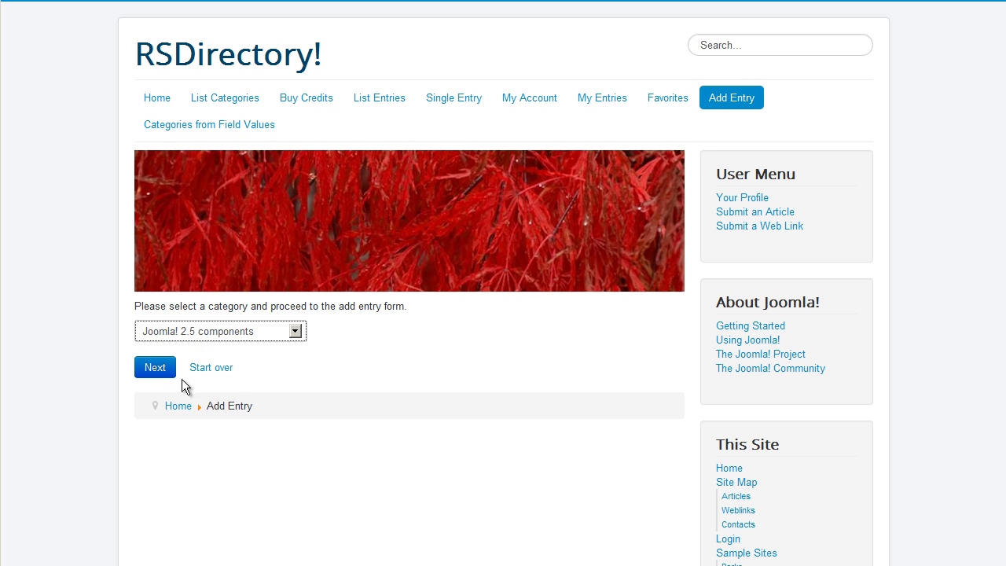
{"action": "left_click", "coordinate": [160, 370]}
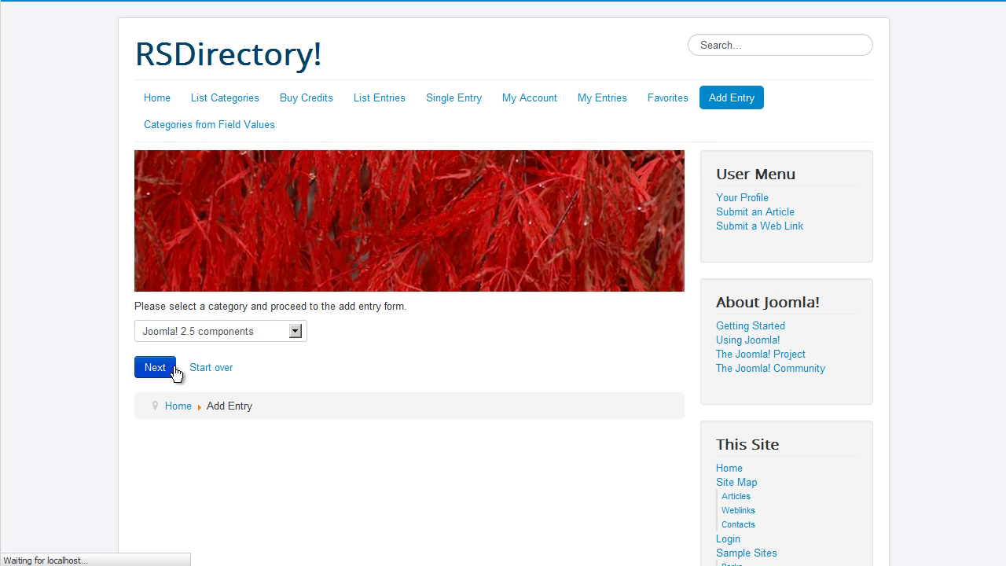
Enter "New entry" as the title, "Big subtitle" as the big subtitle and "Description" as the description, leaving the small subtitle empty
{"action": "left_click", "coordinate": [245, 327]}
{"action": "type", "text": "New entry"}
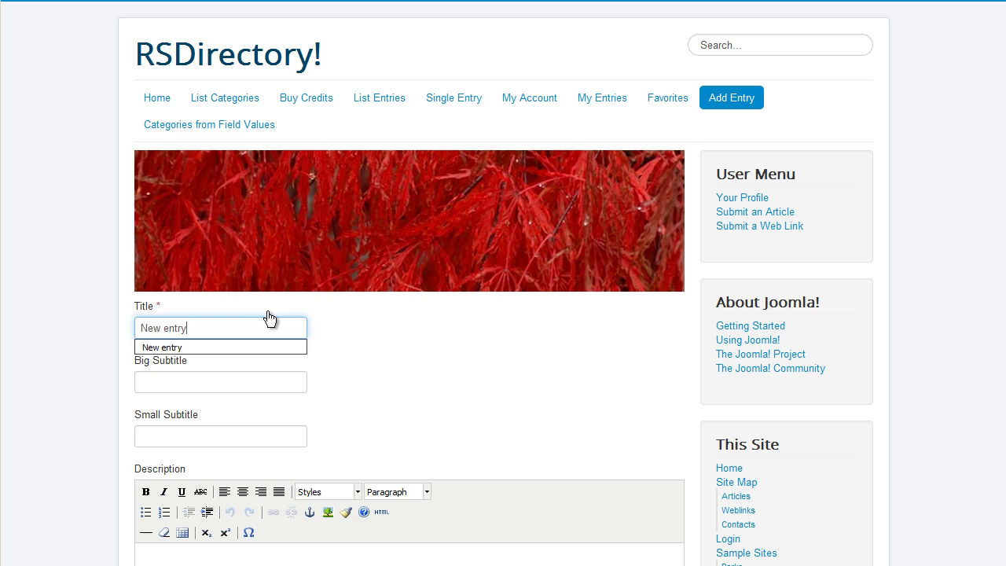
{"action": "key", "text": "Tab"}
{"action": "type", "text": "Big subtitle"}
{"action": "key", "text": "Tab"}
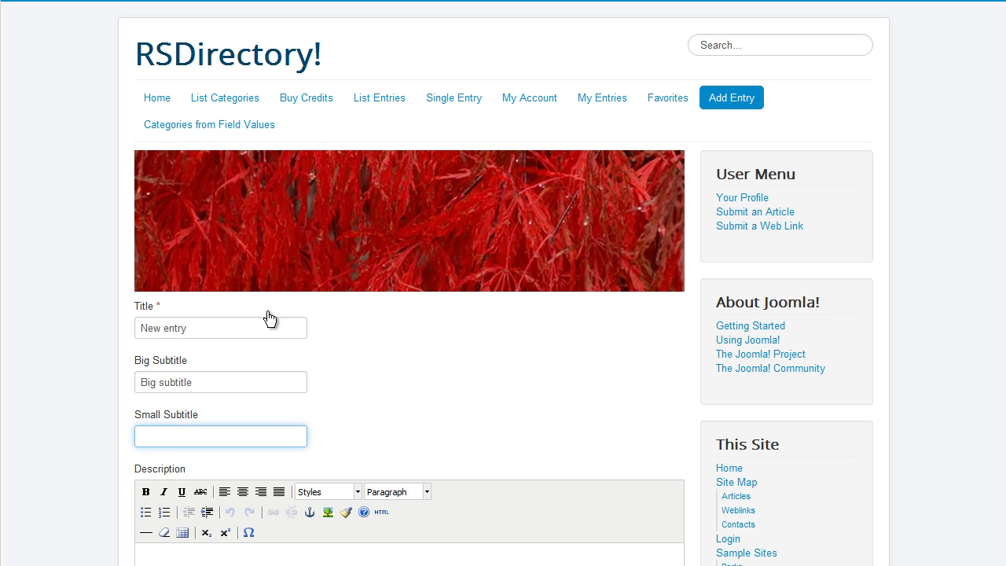
{"action": "key", "text": "Tab"}
{"action": "scroll", "coordinate": [333, 360], "scroll_direction": "down", "scroll_amount": 3}
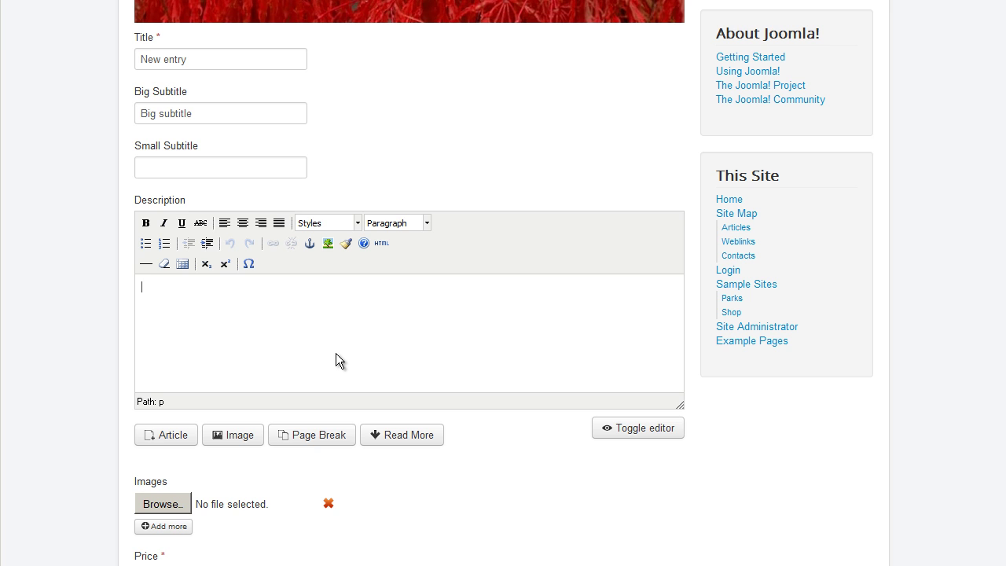
{"action": "type", "text": "Description"}
Set the new entry's price to 50 USD
{"action": "scroll", "coordinate": [426, 342], "scroll_direction": "down", "scroll_amount": 1}
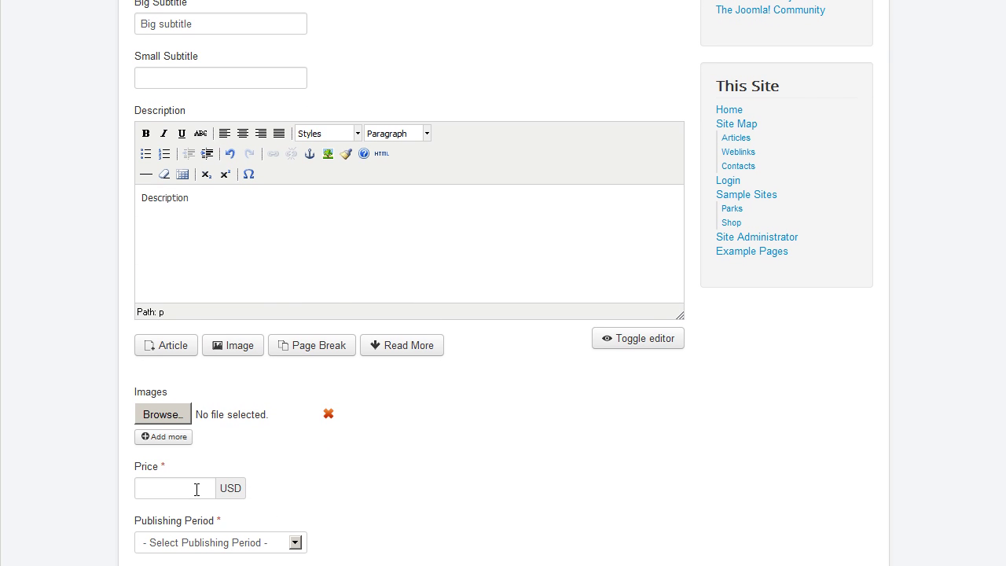
{"action": "left_click", "coordinate": [197, 488]}
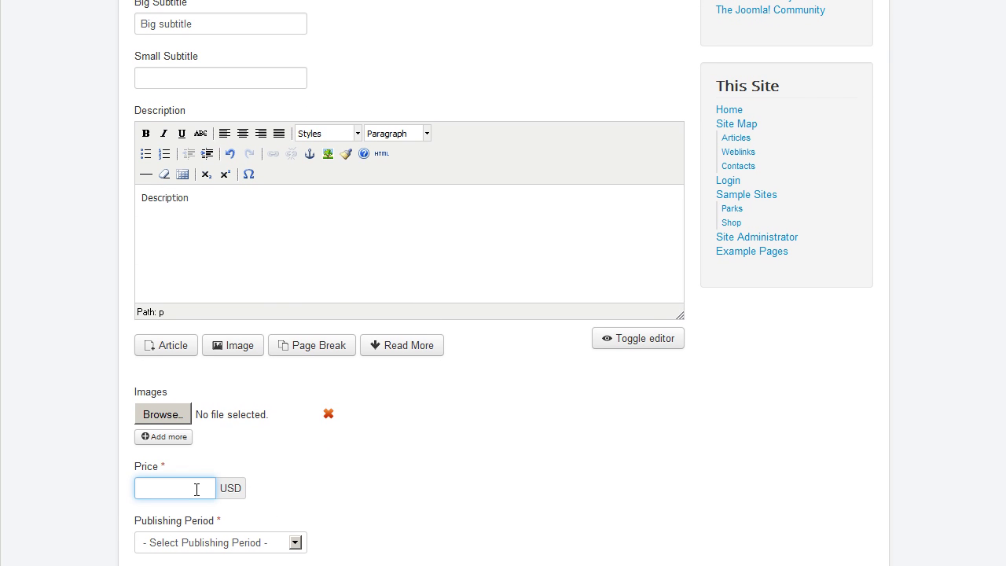
{"action": "type", "text": "50"}
{"action": "left_click", "coordinate": [407, 438]}
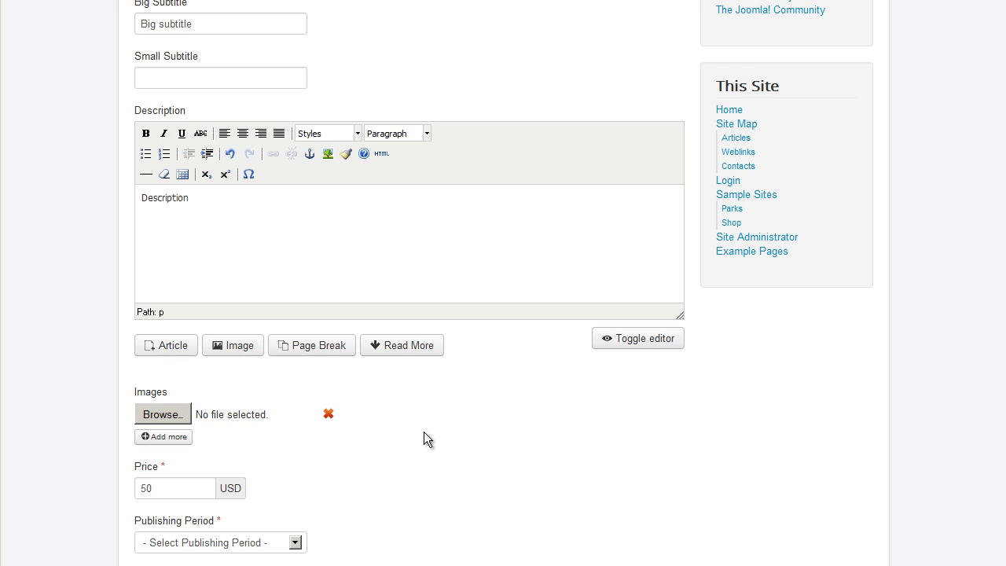
Set the publishing period to 14 days (2 credits) and enable automatic republishing after expiration
{"action": "scroll", "coordinate": [423, 432], "scroll_direction": "down", "scroll_amount": 2}
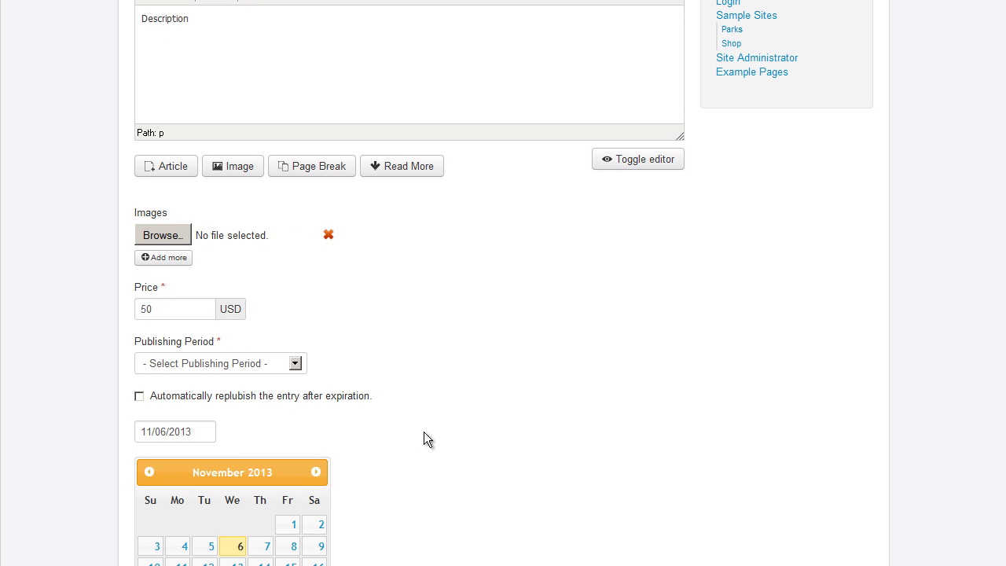
{"action": "left_click", "coordinate": [295, 363]}
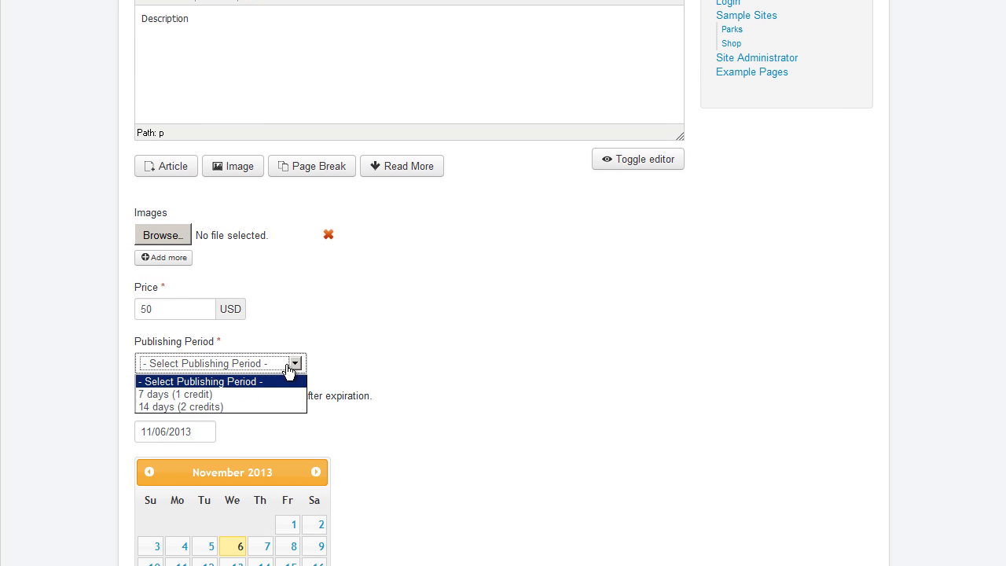
{"action": "left_click", "coordinate": [238, 407]}
{"action": "scroll", "coordinate": [589, 355], "scroll_direction": "down", "scroll_amount": 2}
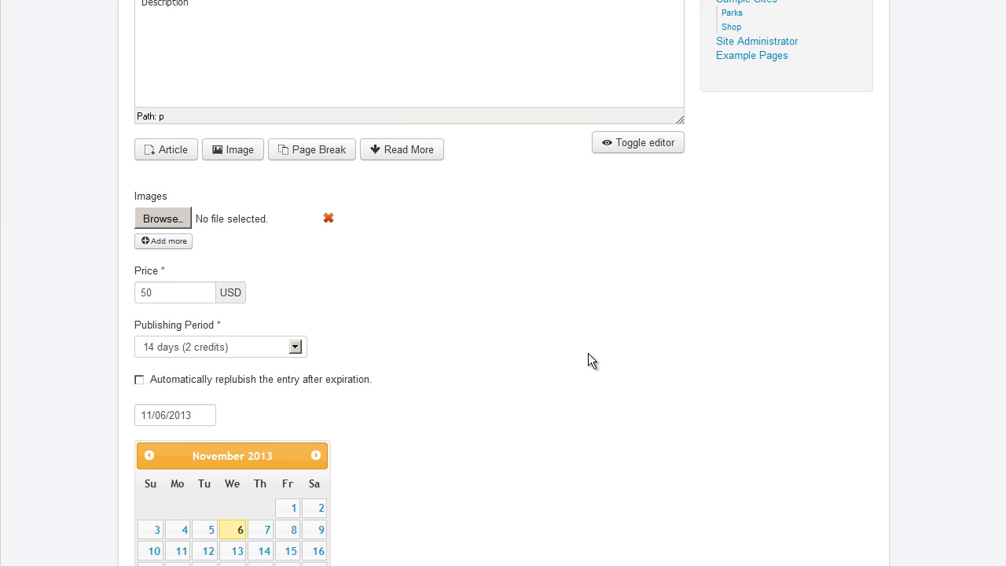
{"action": "left_click", "coordinate": [287, 224]}
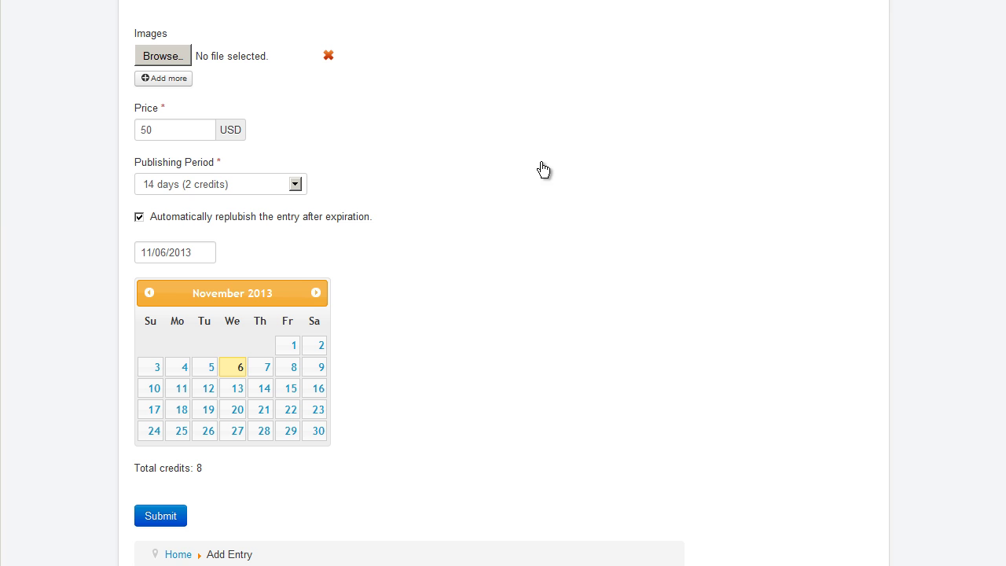
Check the total credits required, submit the new entry and open its details page
{"action": "triple_click", "coordinate": [207, 464]}
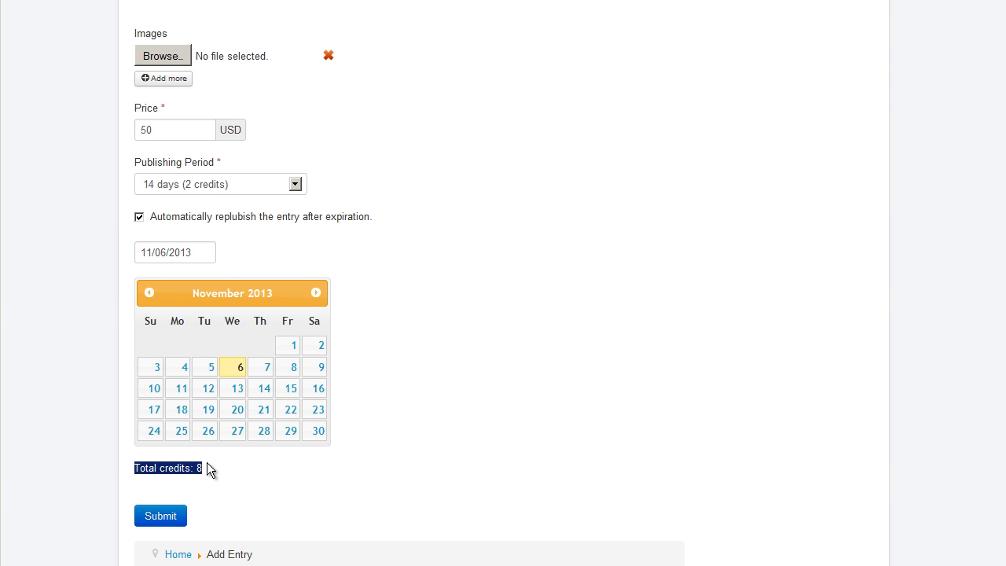
{"action": "left_click", "coordinate": [320, 487]}
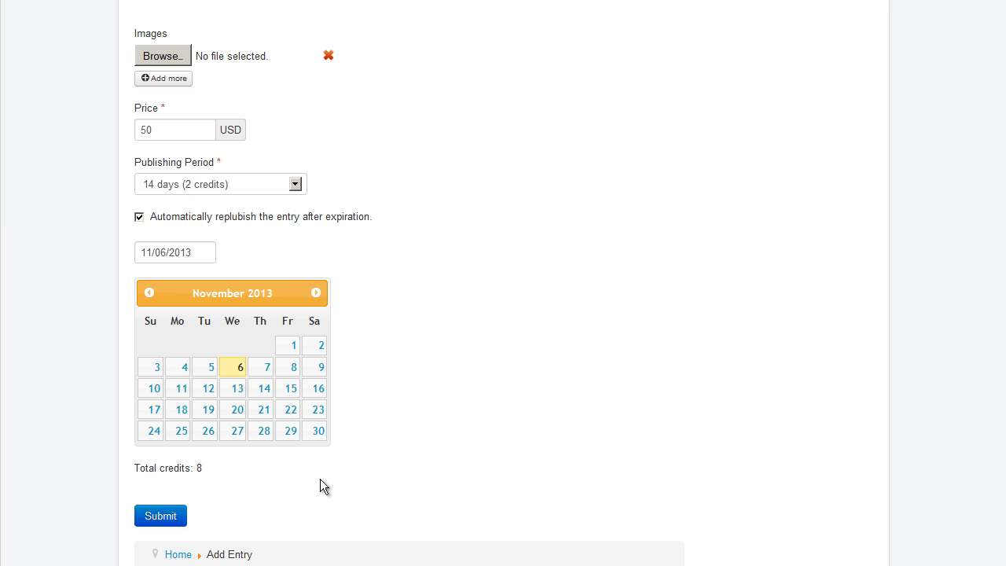
{"action": "left_click", "coordinate": [178, 518]}
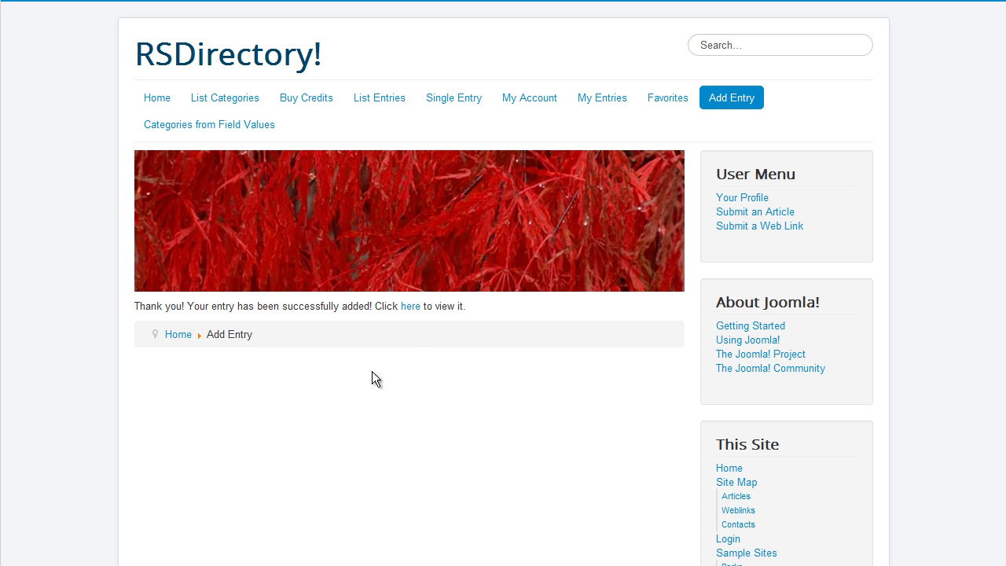
{"action": "left_click", "coordinate": [412, 308]}
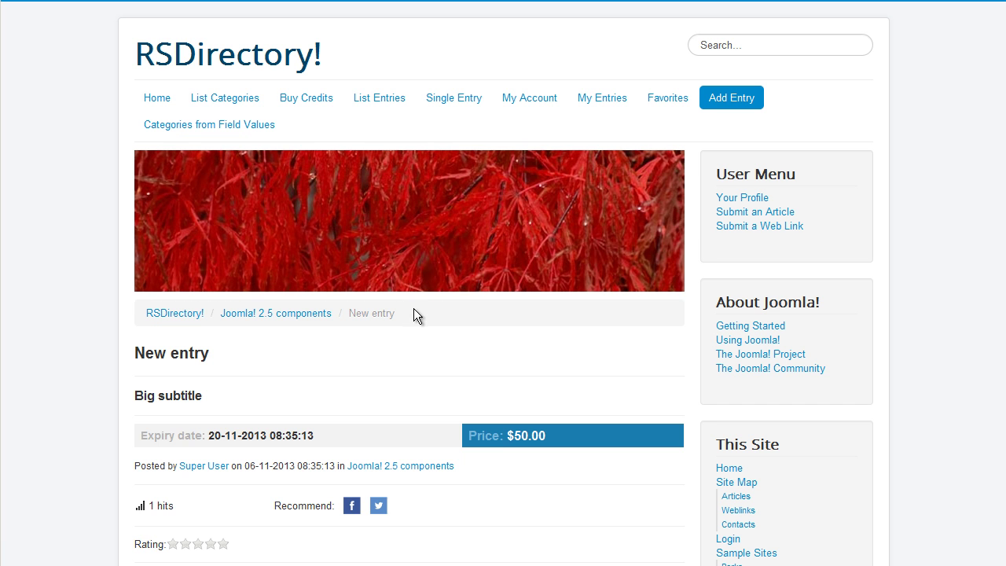
Rate the new entry five stars in its review form and enter "Subject" as the review subject
{"action": "scroll", "coordinate": [500, 329], "scroll_direction": "down", "scroll_amount": 4}
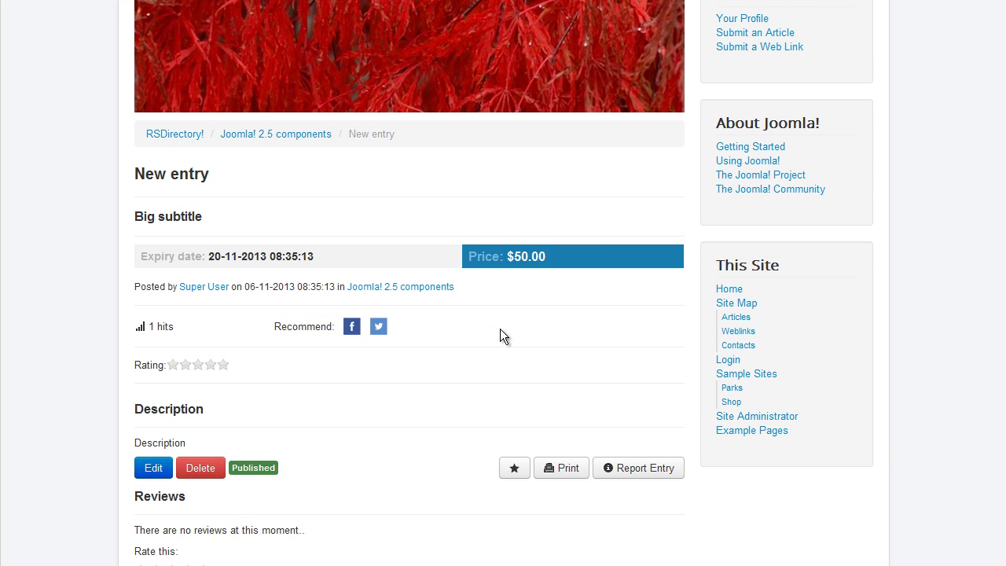
{"action": "scroll", "coordinate": [500, 329], "scroll_direction": "down", "scroll_amount": 3}
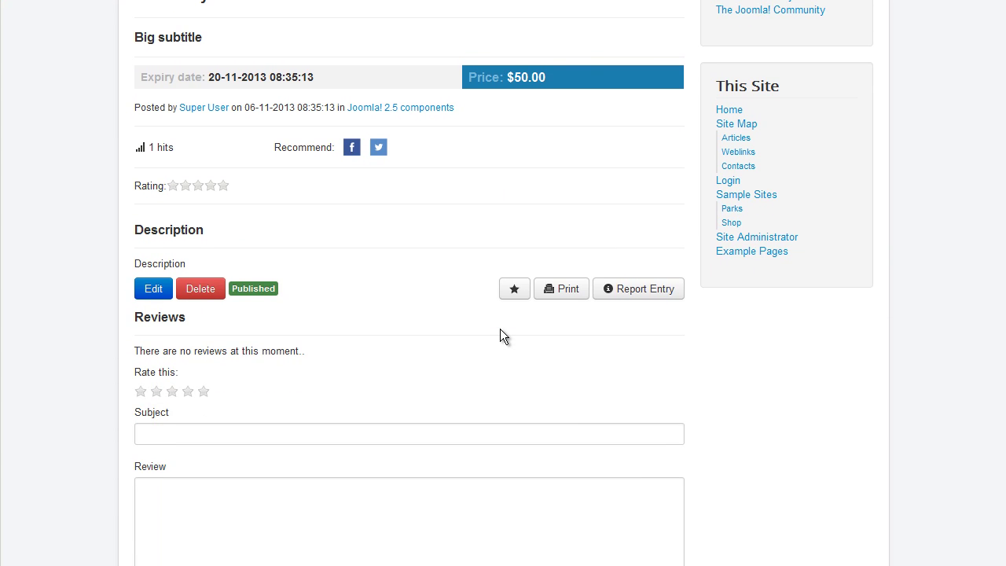
{"action": "scroll", "coordinate": [500, 329], "scroll_direction": "down", "scroll_amount": 5}
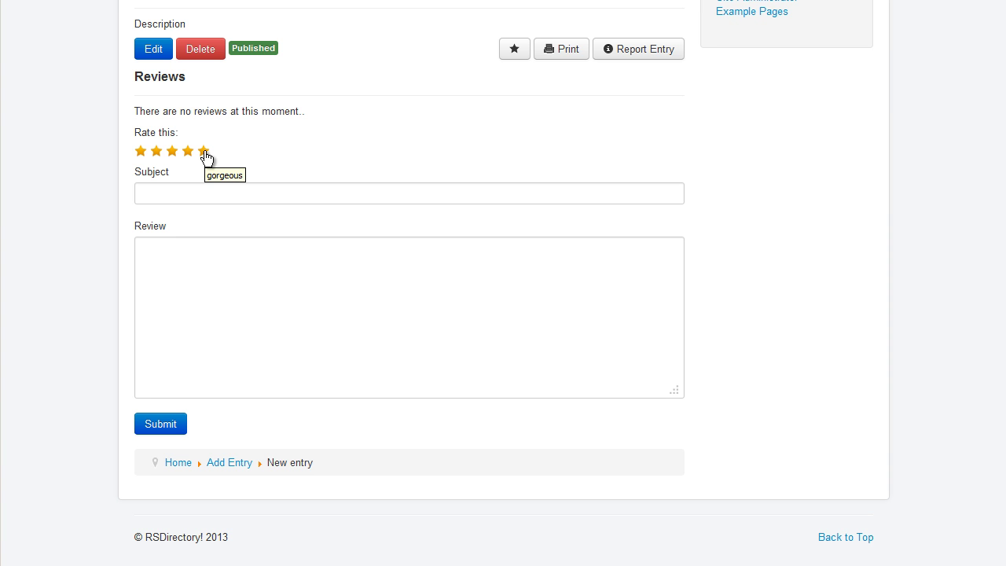
{"action": "left_click", "coordinate": [205, 153]}
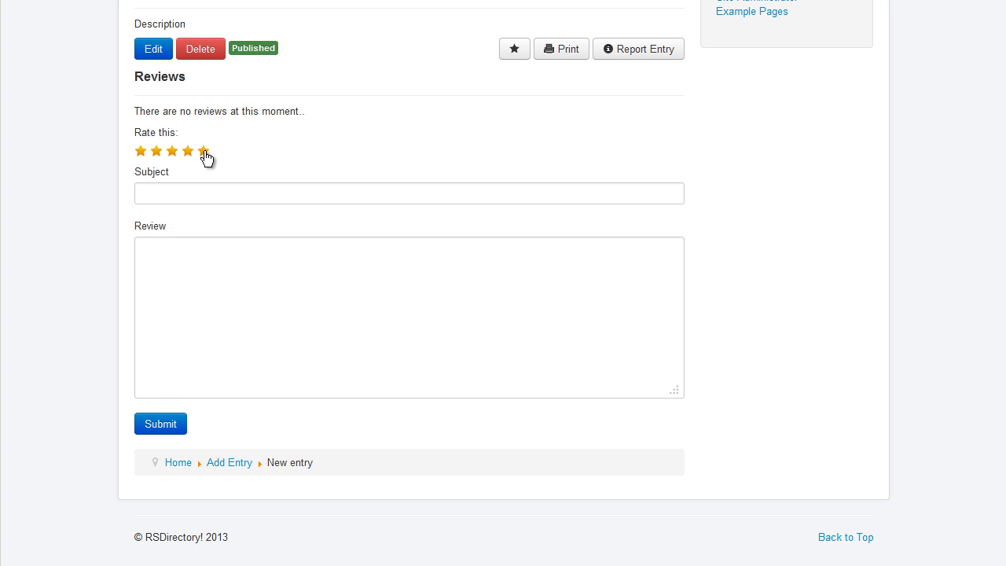
{"action": "left_click", "coordinate": [280, 192]}
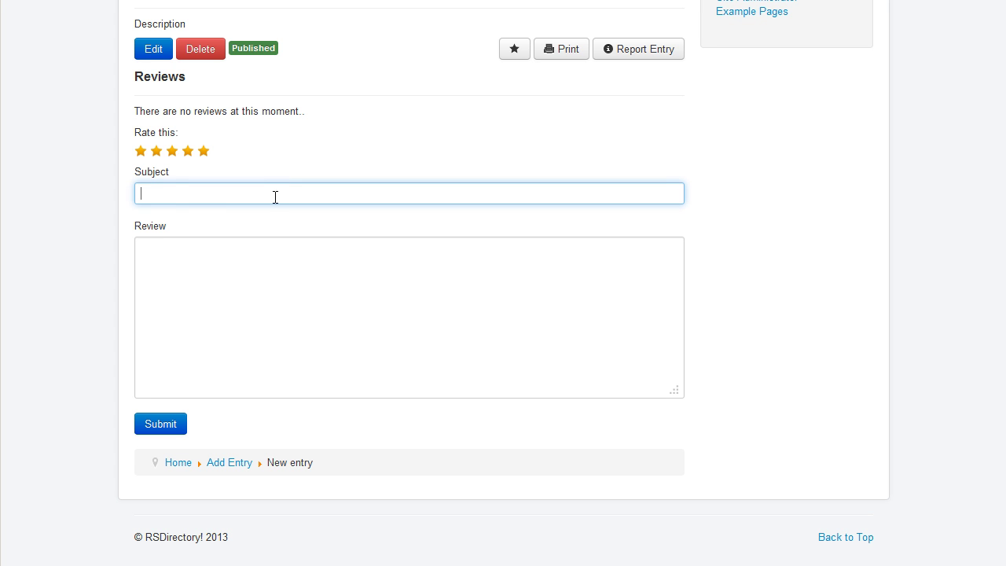
{"action": "type", "text": "Subject"}
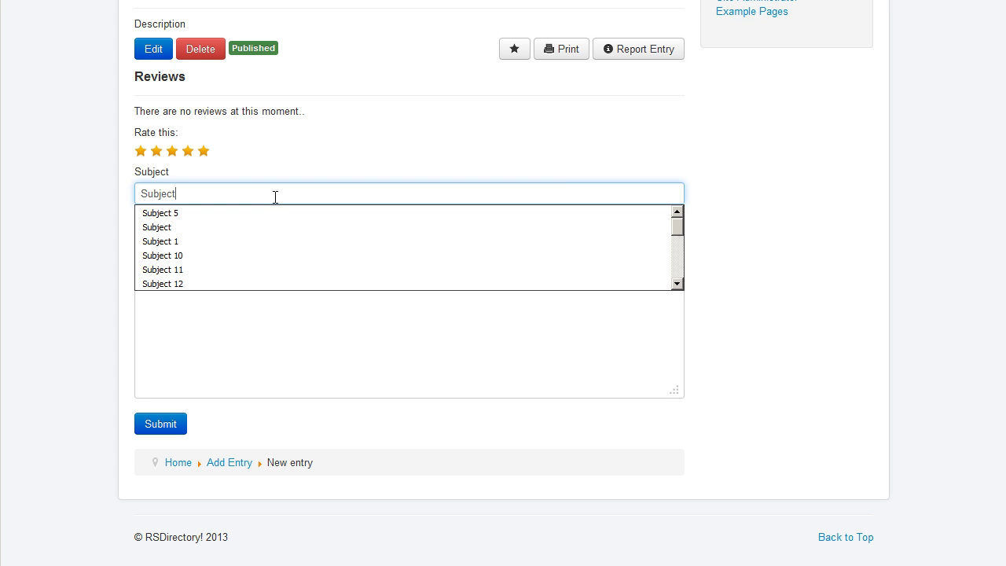
{"action": "key", "text": "Tab"}
Enter "Review text" as the review of the new entry and submit the review
{"action": "type", "text": "REview"}
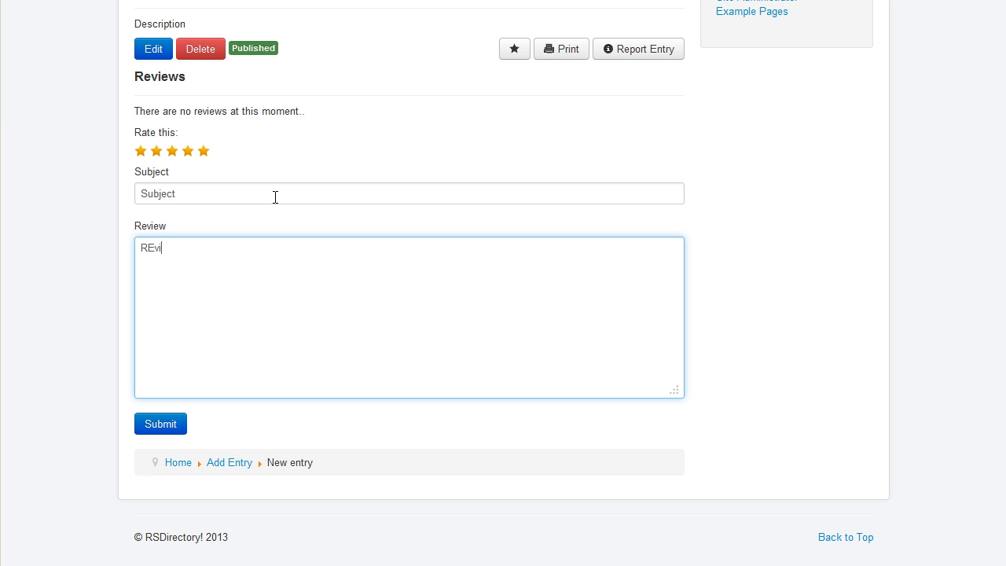
{"action": "key", "text": "BackSpace"}
{"action": "key", "text": "BackSpace"}
{"action": "key", "text": "BackSpace"}
{"action": "key", "text": "BackSpace"}
{"action": "key", "text": "BackSpace"}
{"action": "type", "text": "eview text"}
{"action": "left_click", "coordinate": [160, 429]}
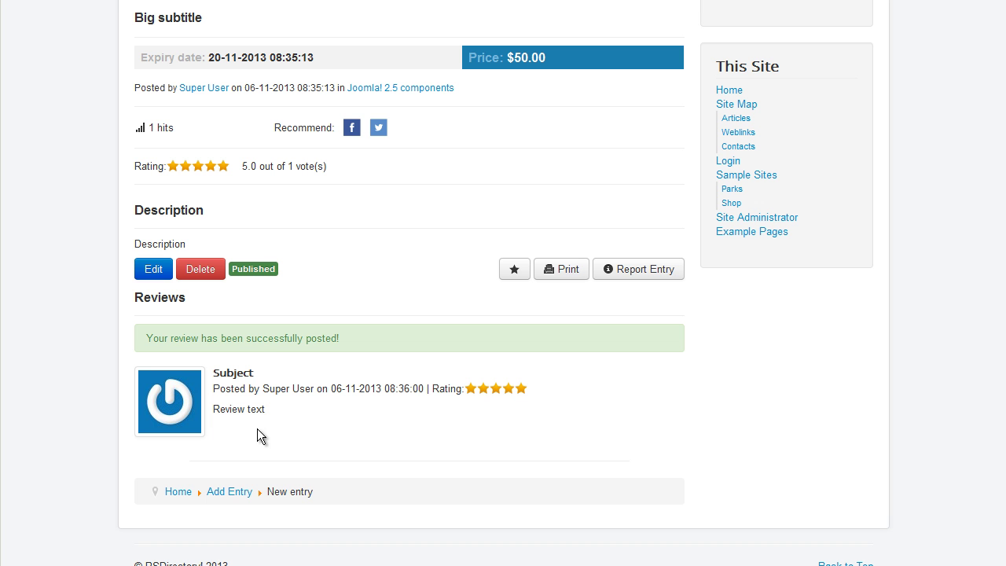
{"action": "triple_click", "coordinate": [352, 335]}
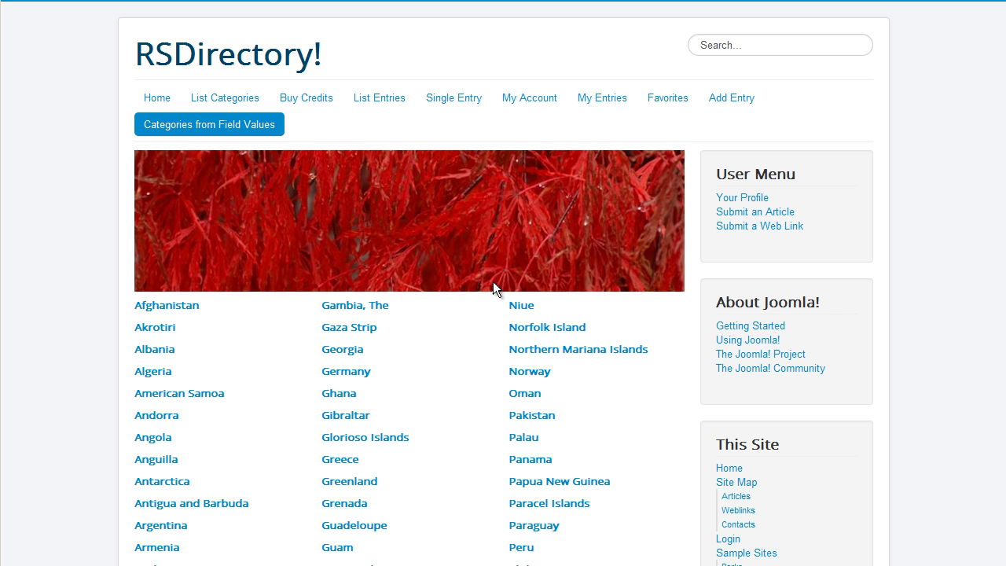
Open the Single Entry page and view the details of the RSForm!Pro entry
{"action": "left_click", "coordinate": [467, 103]}
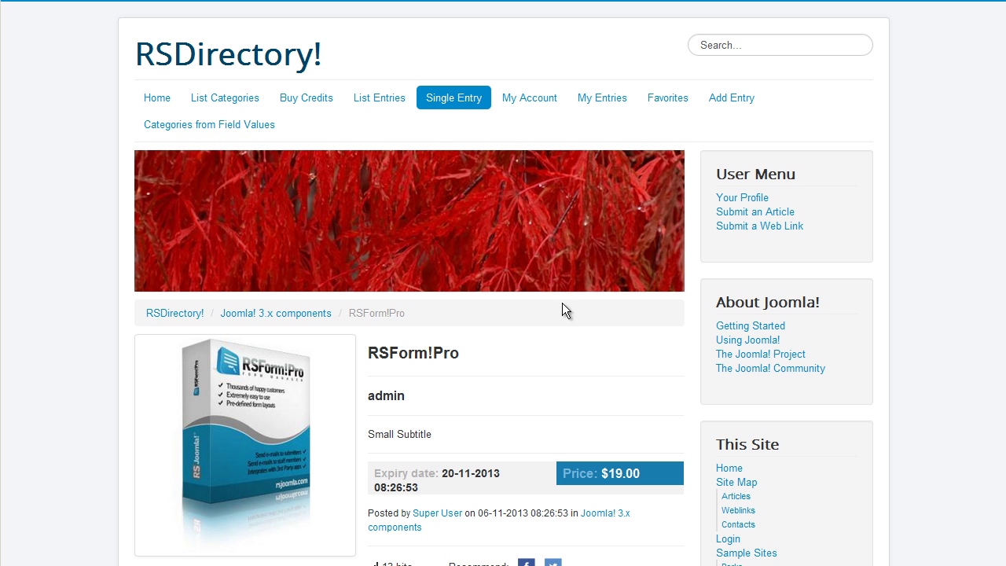
{"action": "scroll", "coordinate": [569, 290], "scroll_direction": "down", "scroll_amount": 3}
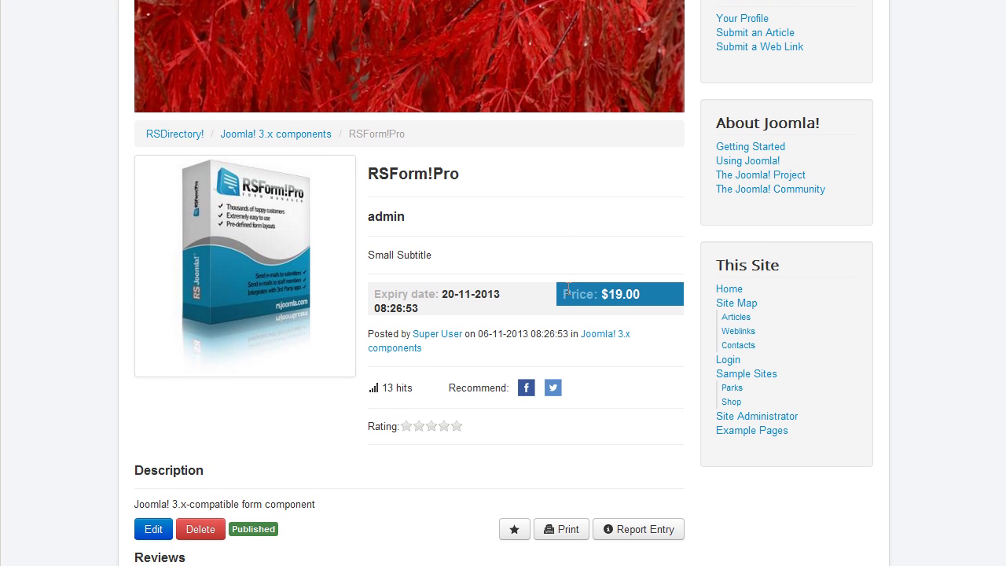